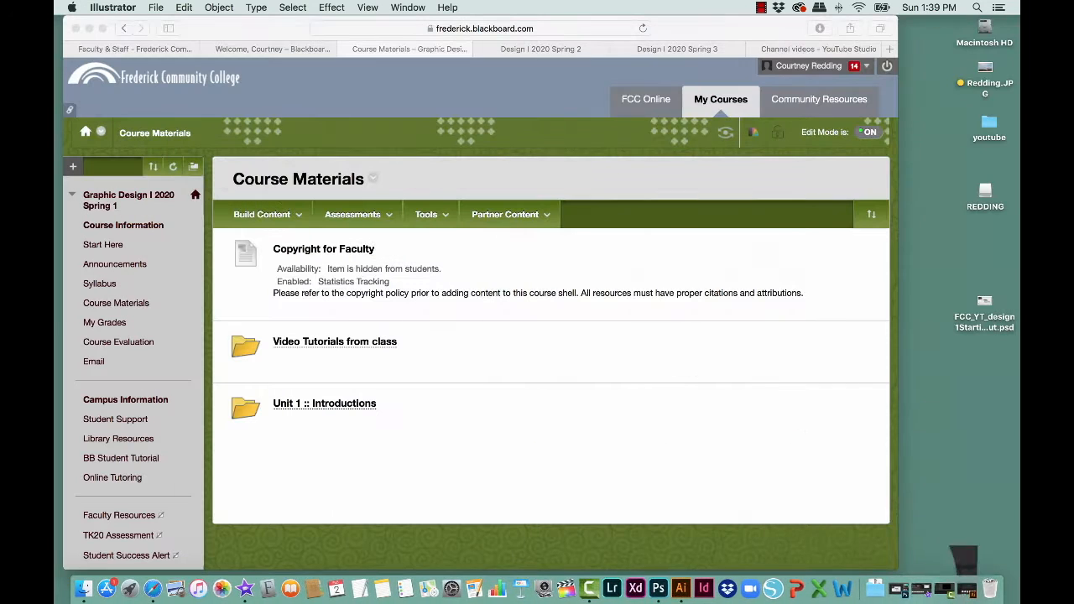
Step: Open the pear .ai file from the external drive's Graphic Design 1-1 > homework > yay illustrator in class folder in Illustrator
double_click(985, 193)
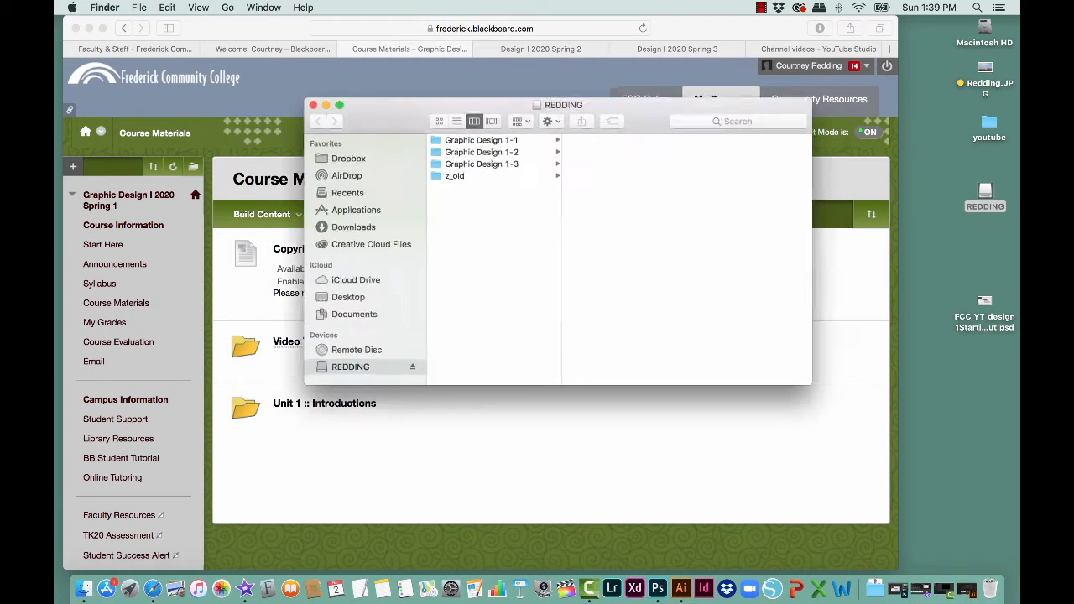
left_click(472, 139)
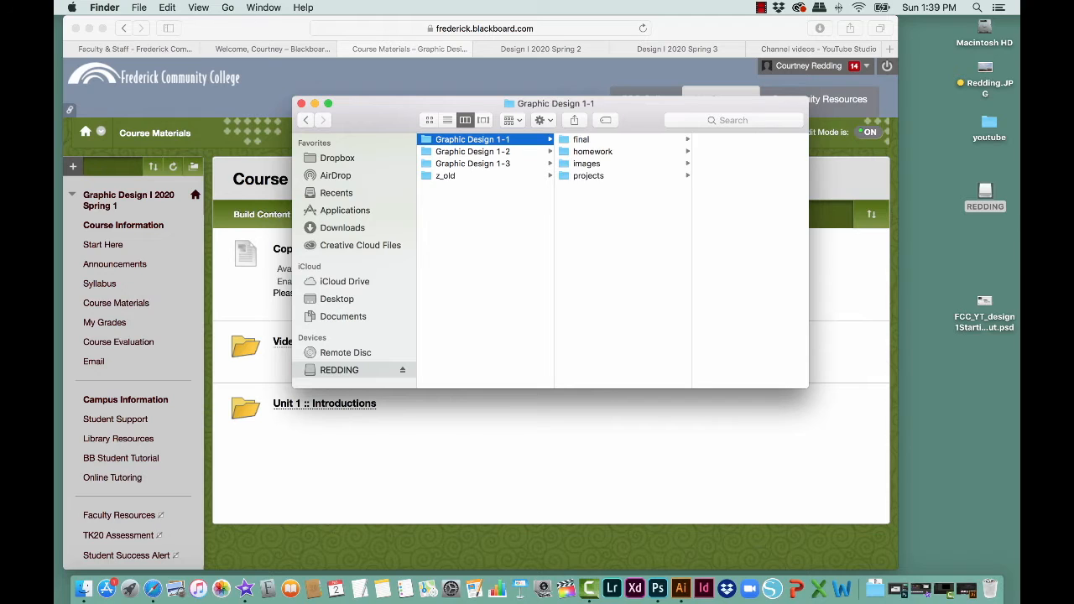
left_click(593, 151)
left_click(730, 152)
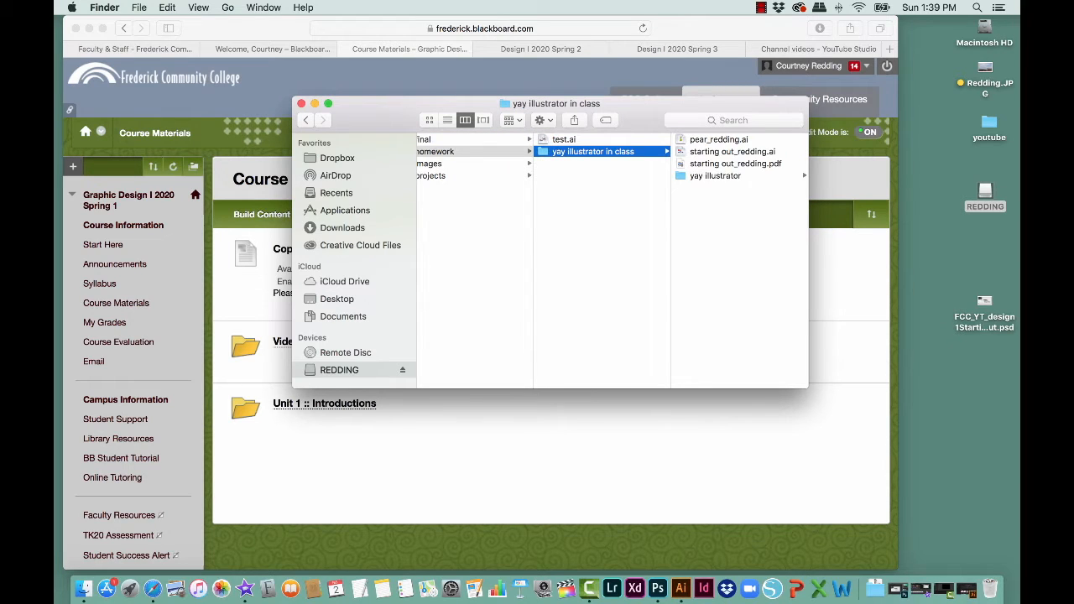
left_click(716, 176)
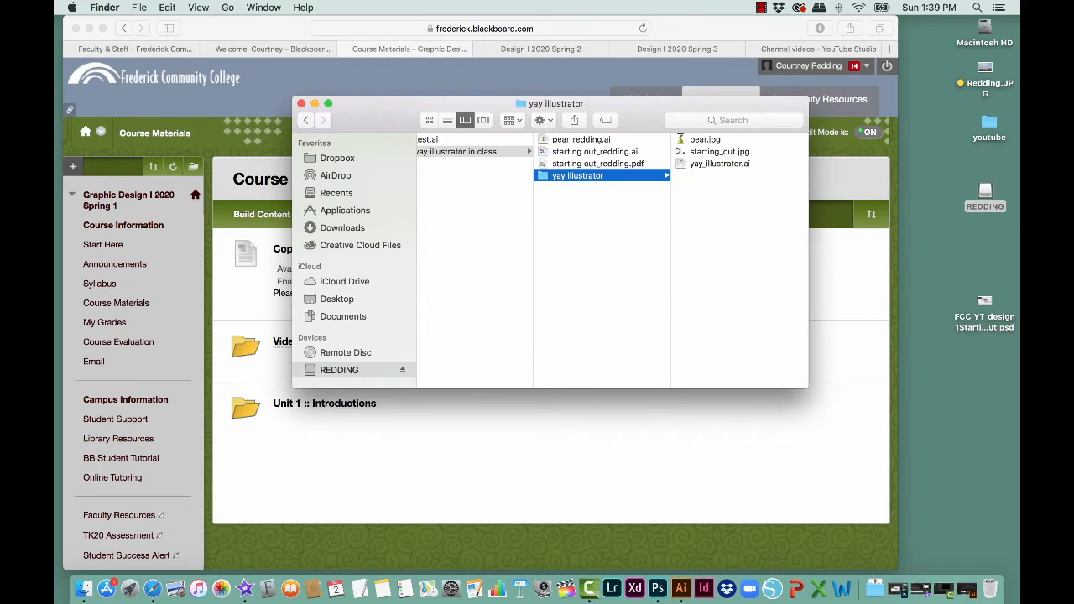
left_click(581, 141)
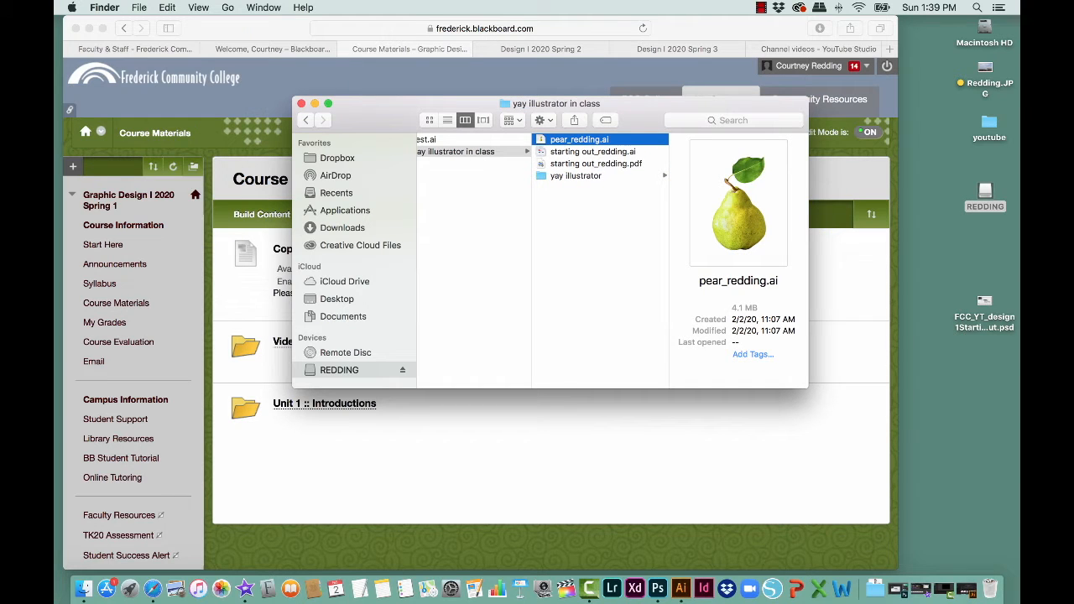
double_click(593, 141)
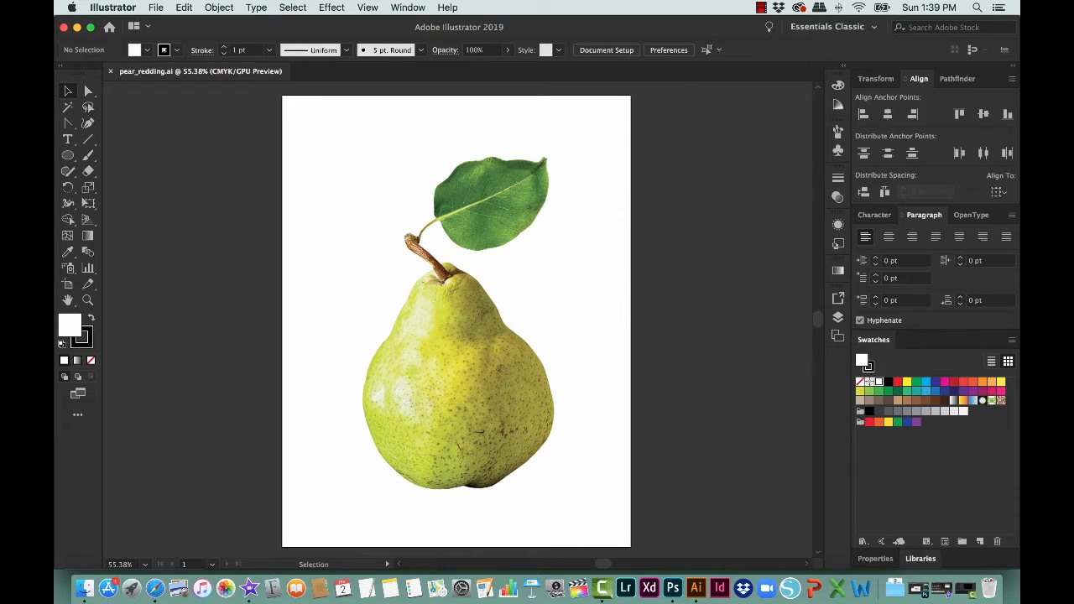
Step: Rename Layer 1 as "reference" and Layer 2 as "pear shape", leaving the pear shape layer active
left_click(837, 317)
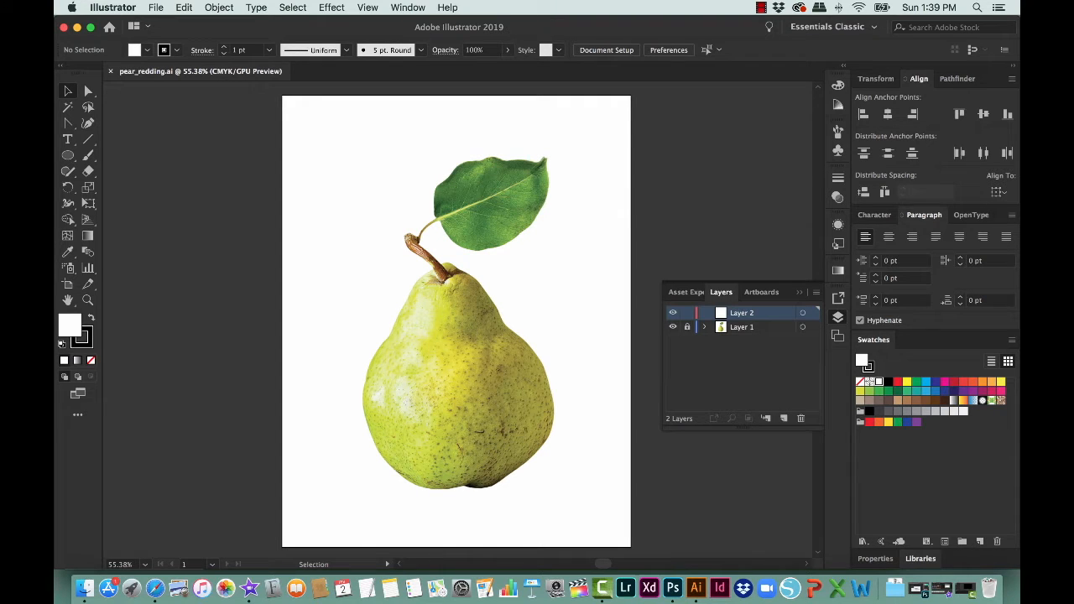
double_click(743, 328)
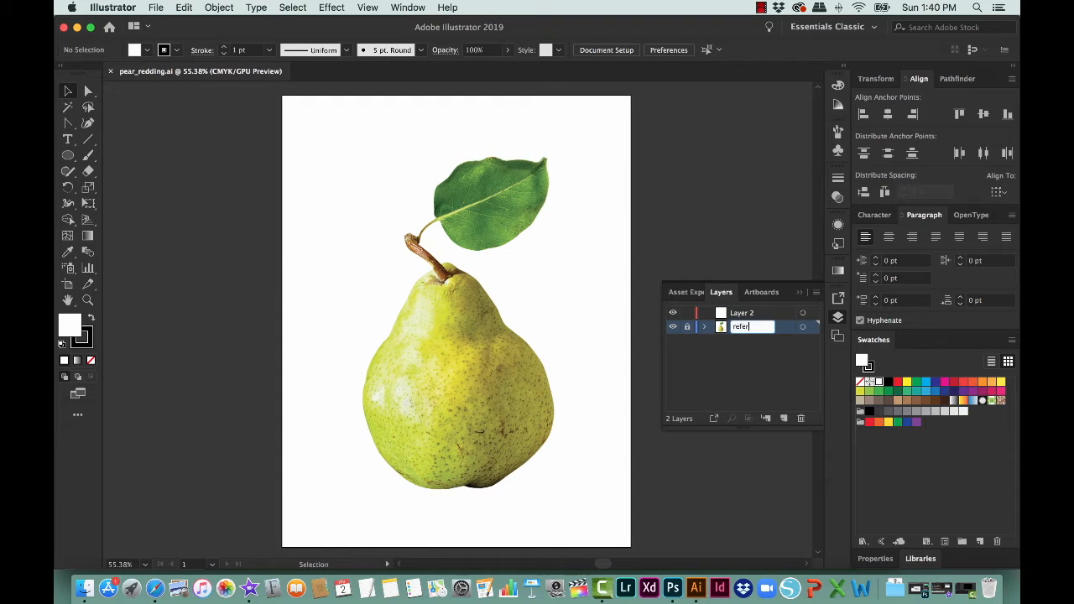
key("Return")
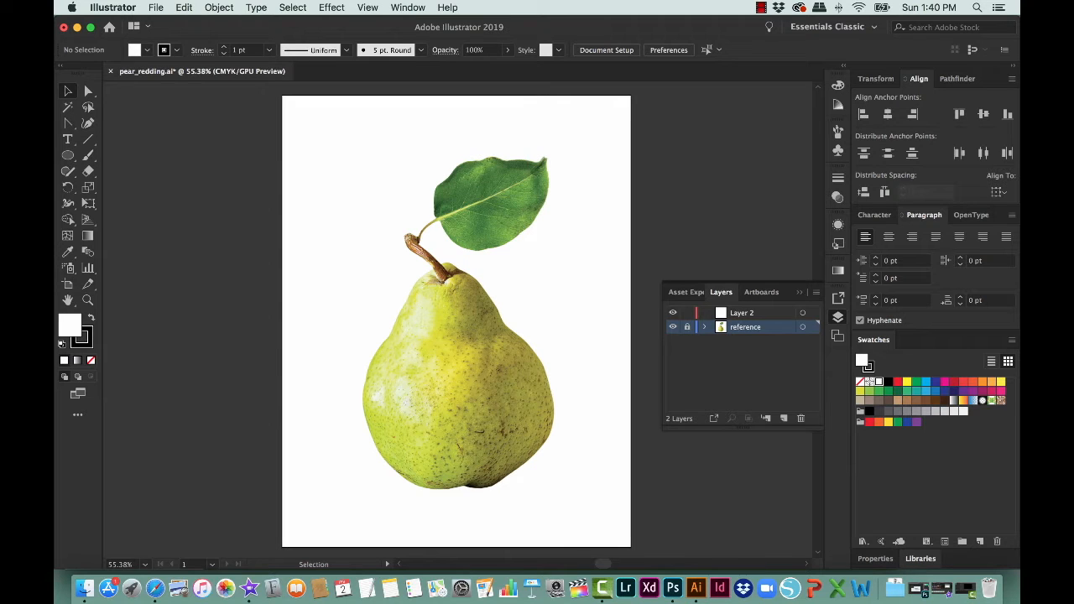
left_click(741, 312)
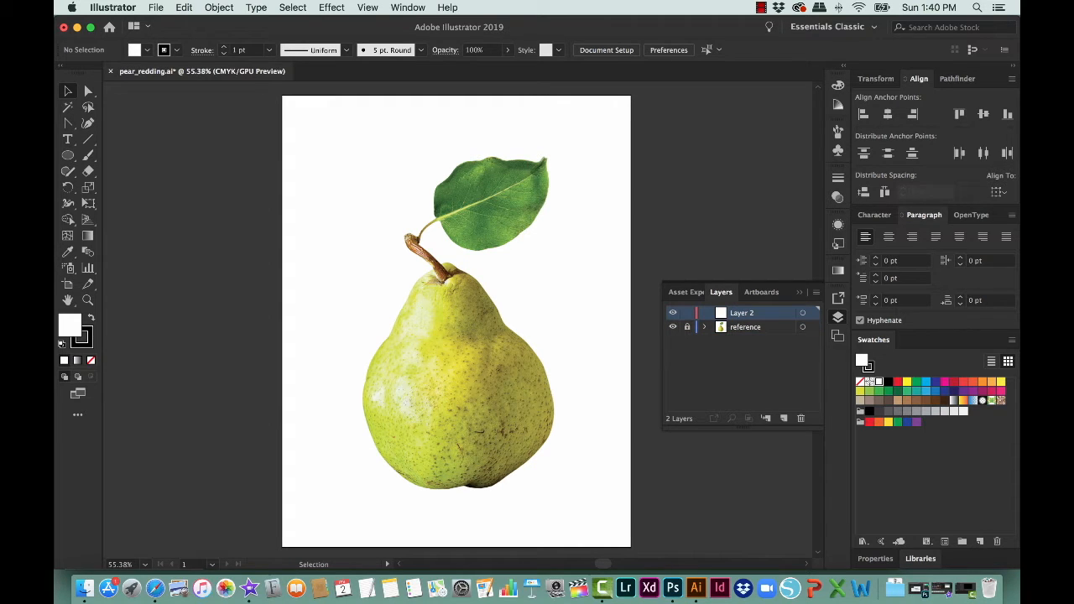
double_click(742, 313)
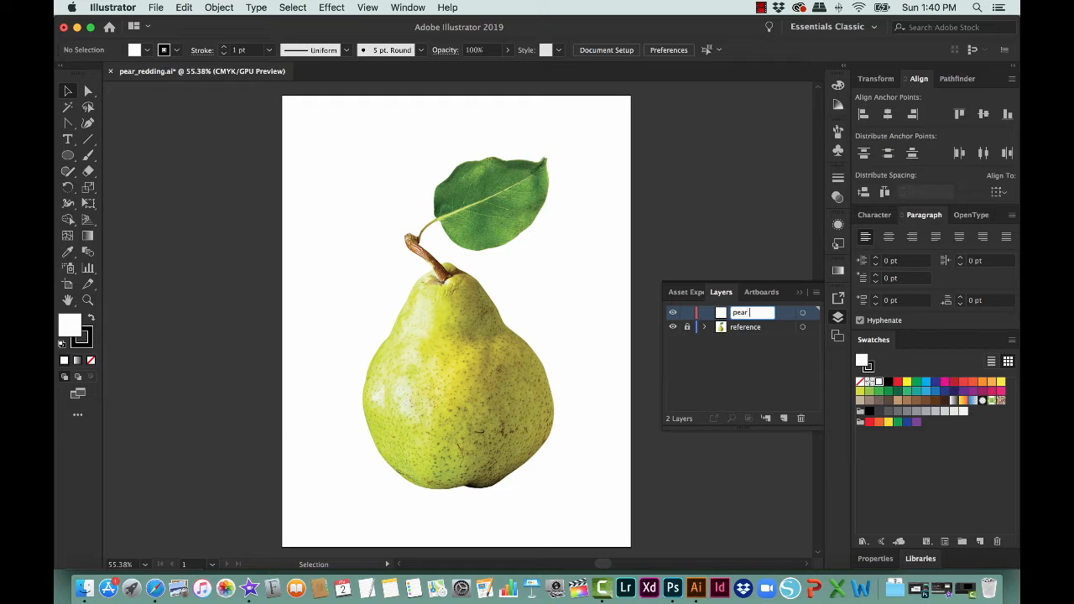
type("pear shape")
key("Return")
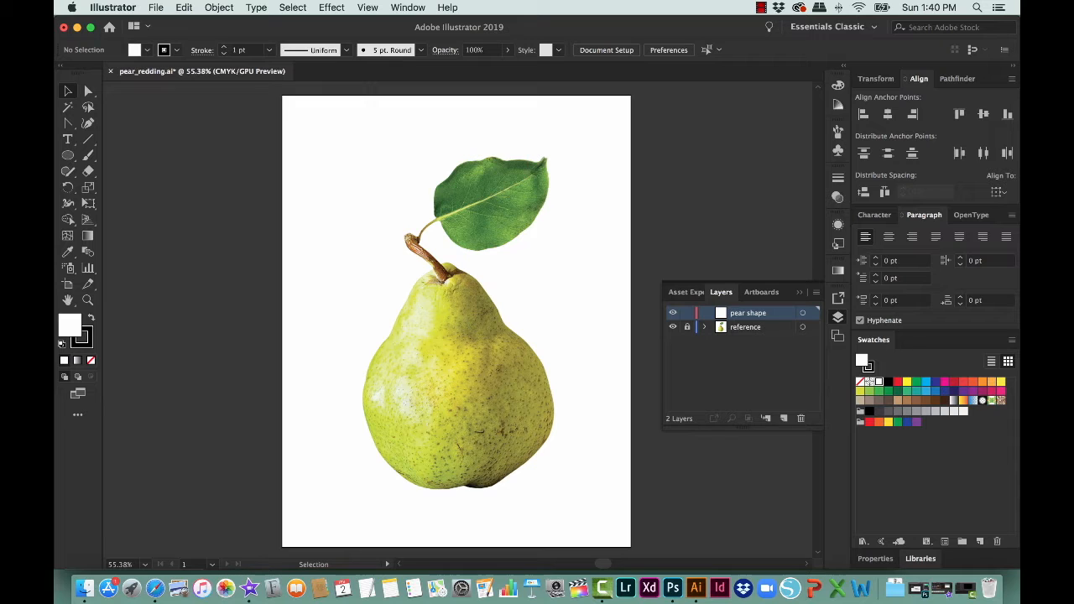
Step: Set the fill to none and detach the Pen tool group as a floating toolbar
left_click(91, 360)
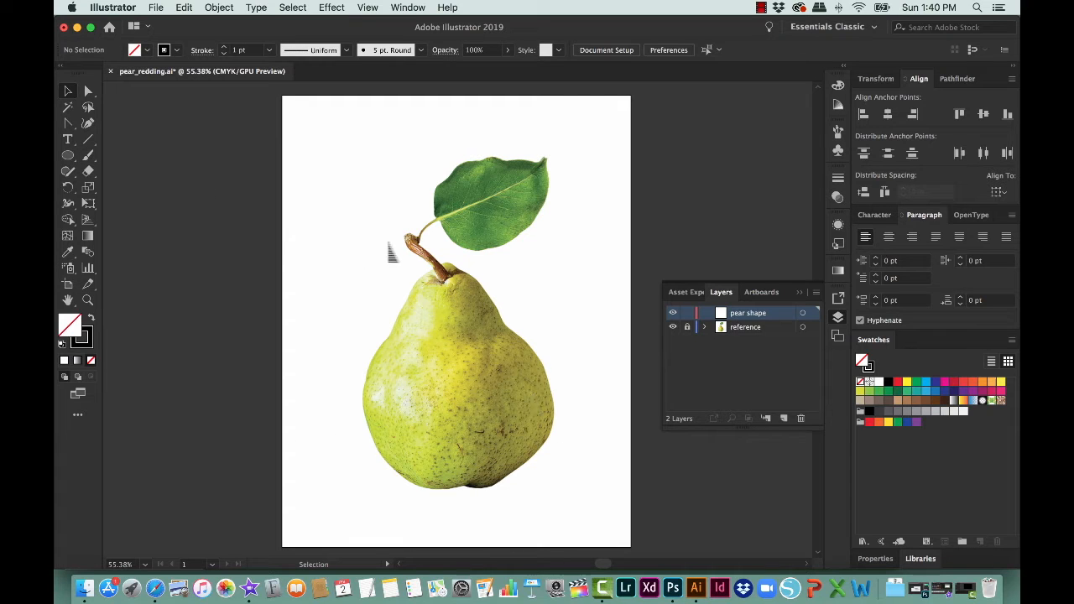
left_click_drag(68, 122, 109, 124)
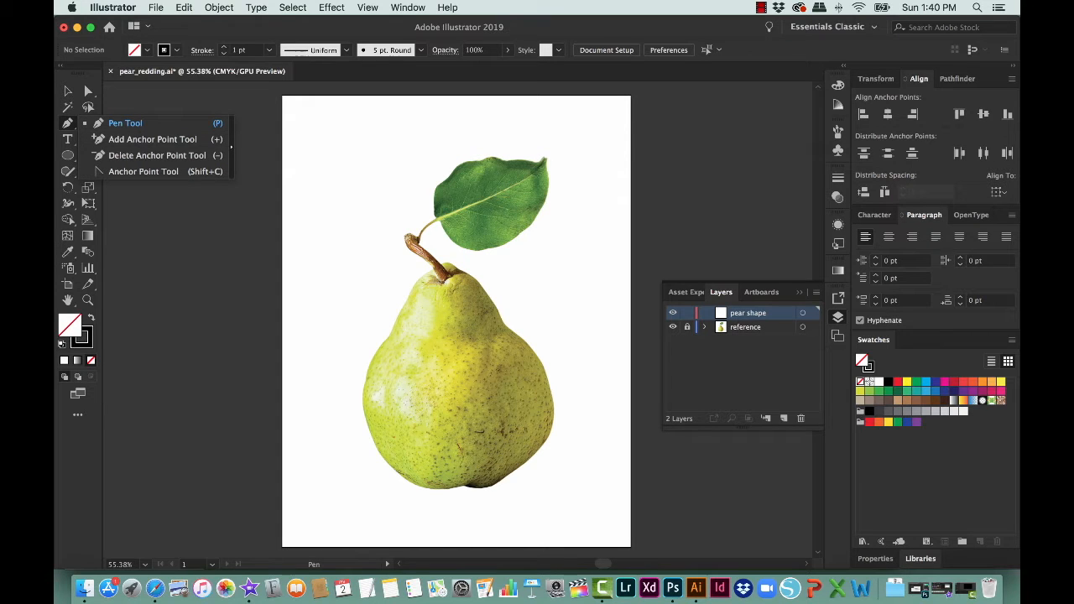
left_click(231, 148)
left_click_drag(123, 130, 152, 121)
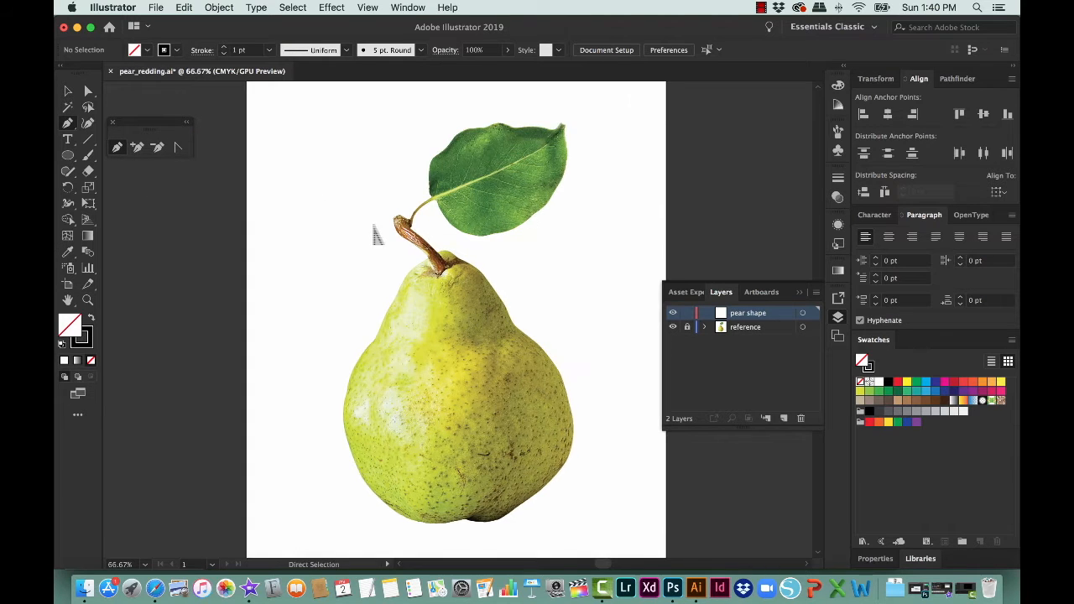
Step: Trace the pear's right edge with the Pen tool, from beside the stem down to the lower right of the base
key("super+1")
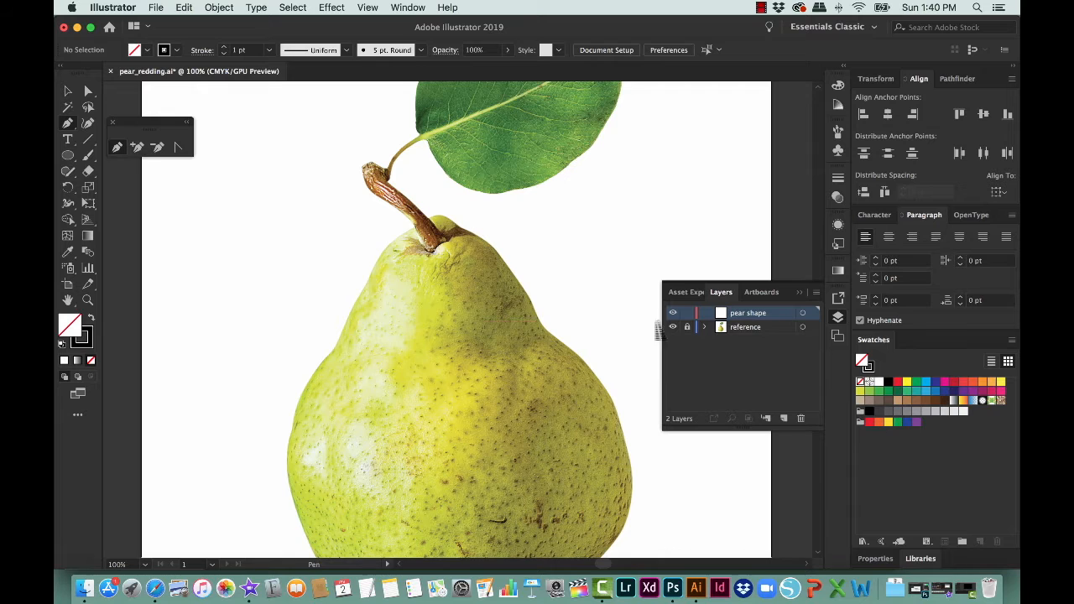
left_click_drag(488, 375, 472, 276)
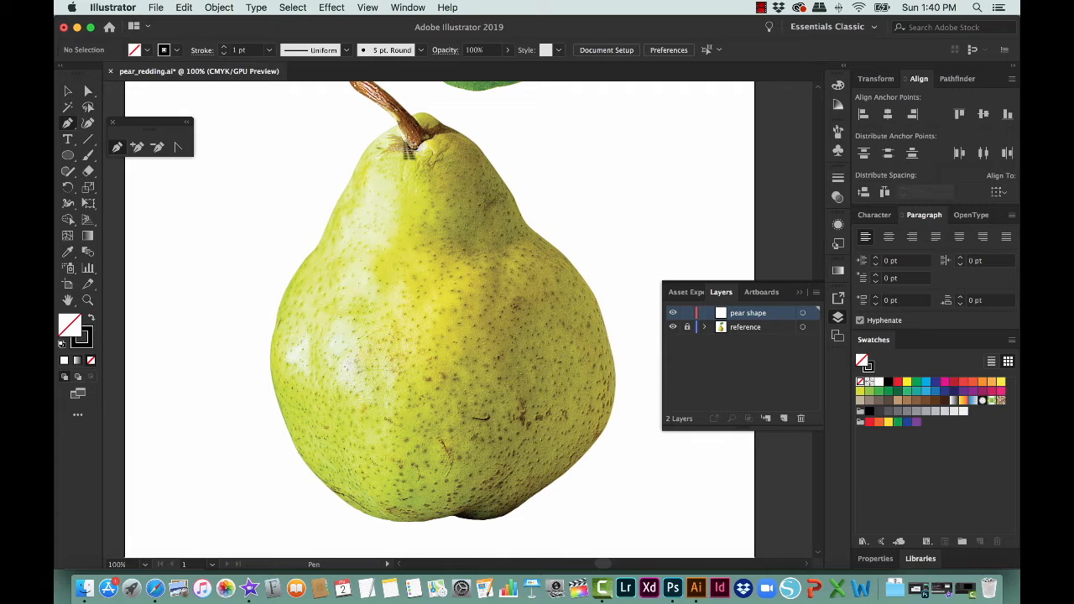
left_click(415, 112)
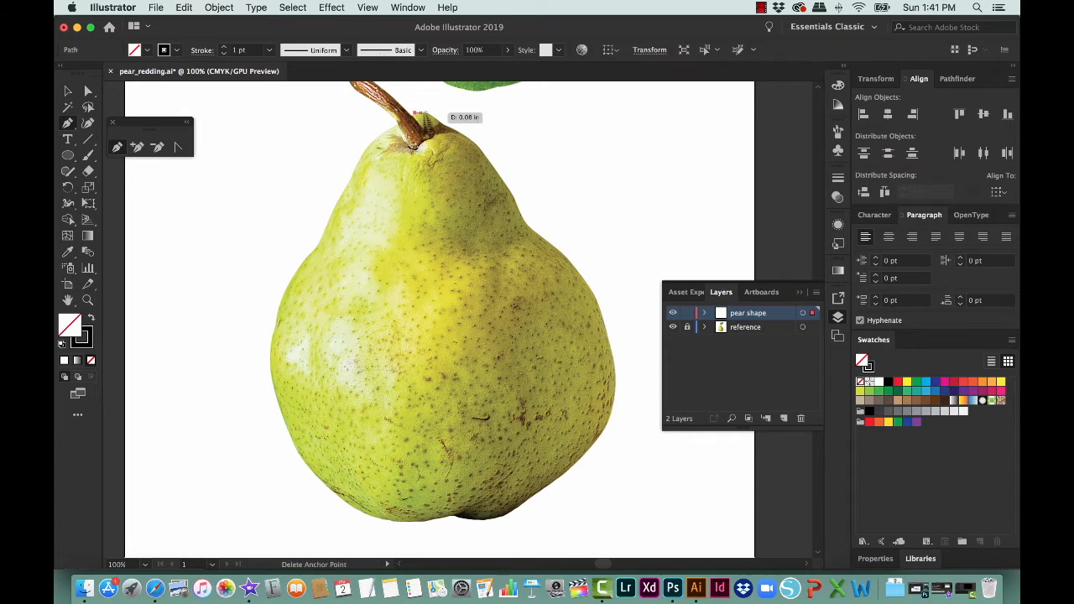
left_click_drag(433, 116, 436, 119)
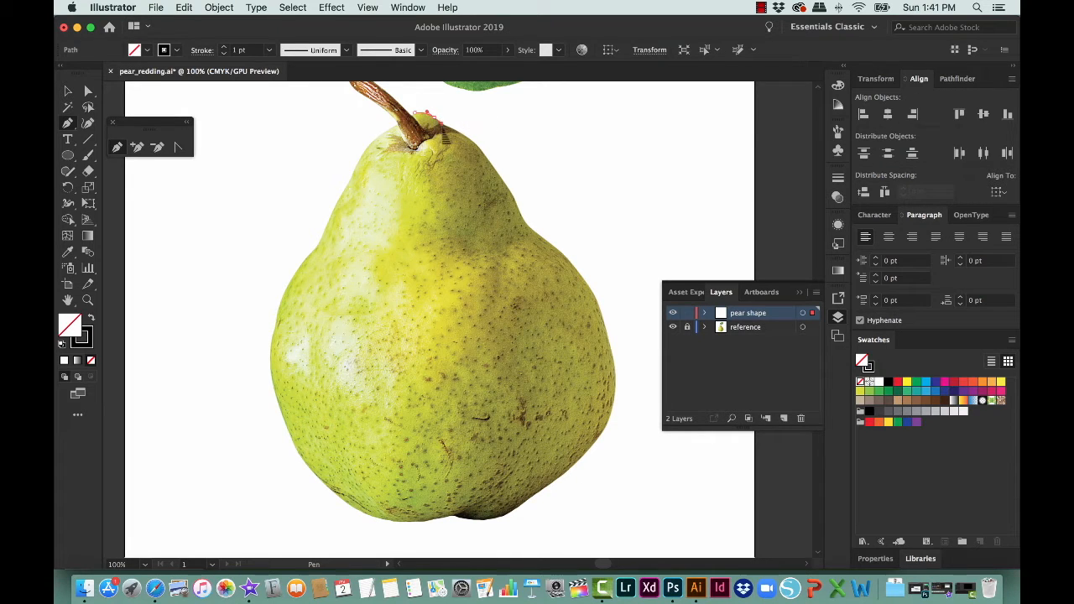
left_click(463, 135)
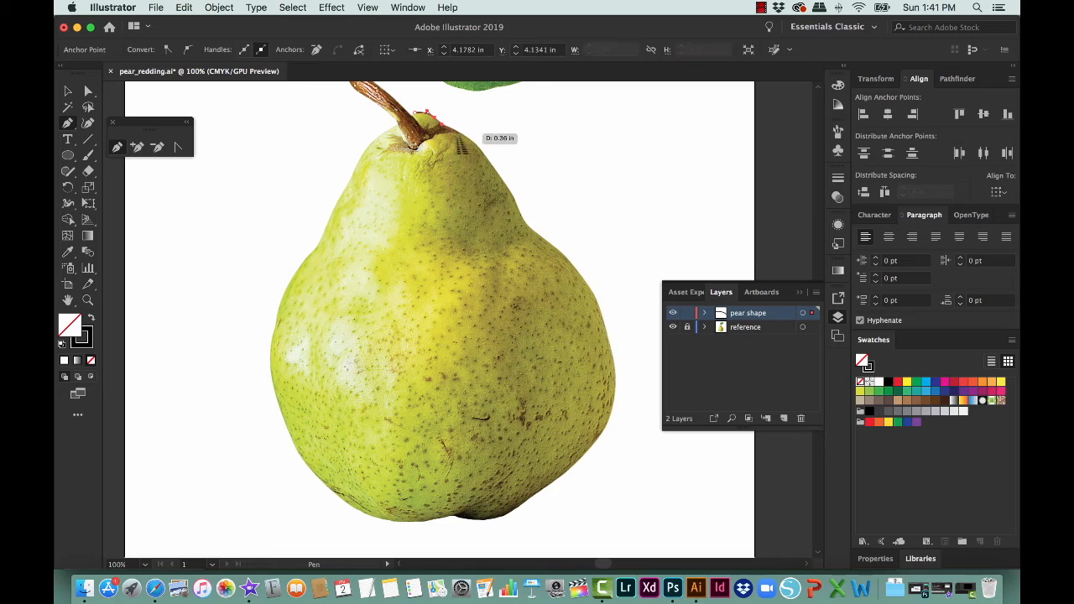
left_click(501, 175)
left_click_drag(518, 205, 544, 241)
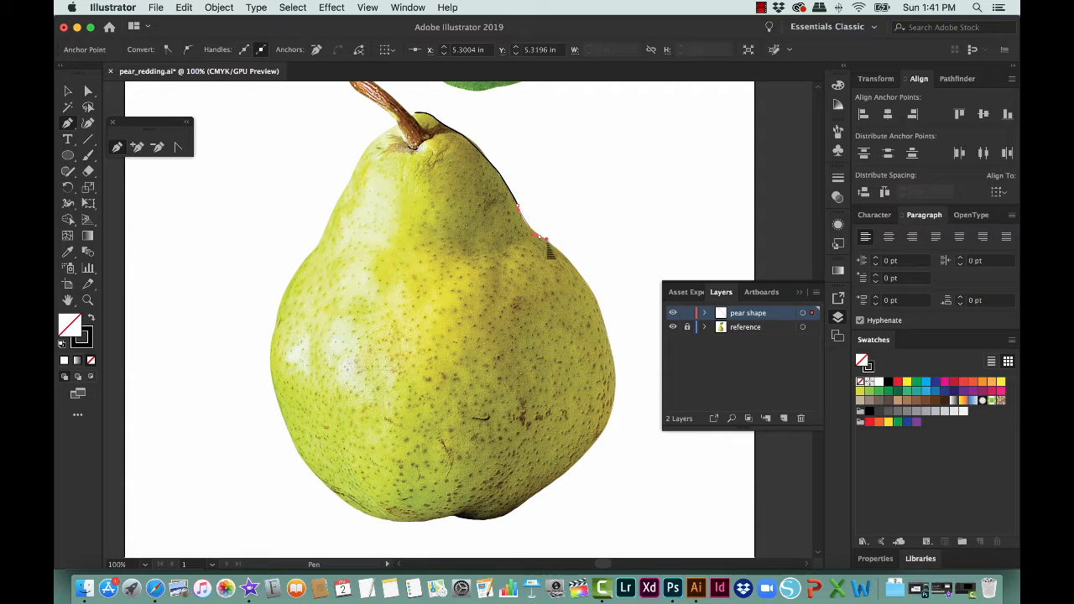
left_click_drag(585, 280, 594, 301)
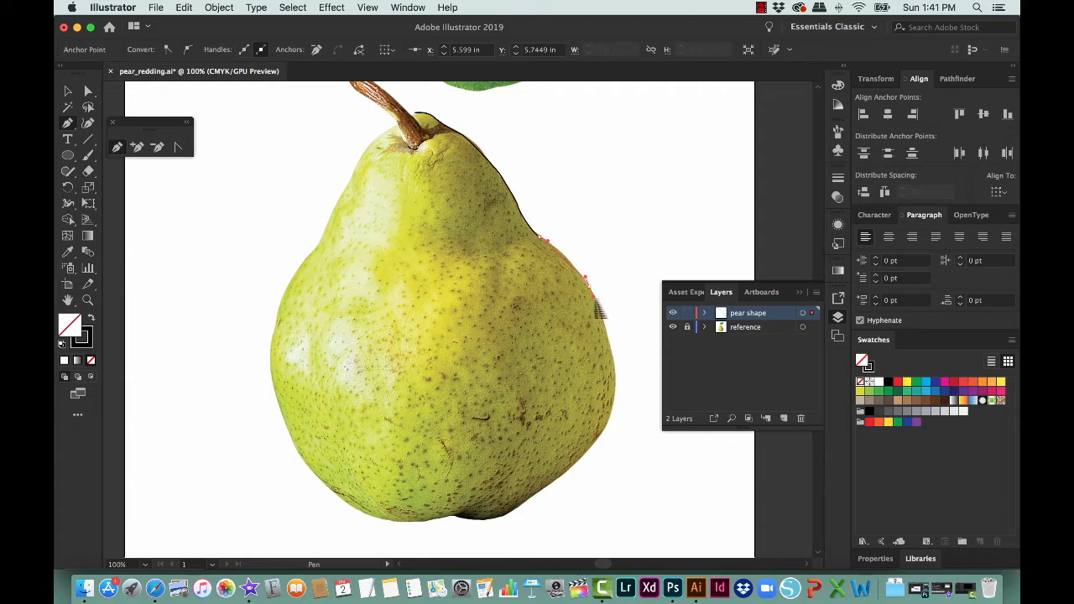
left_click_drag(619, 393, 619, 410)
left_click_drag(589, 452, 522, 507)
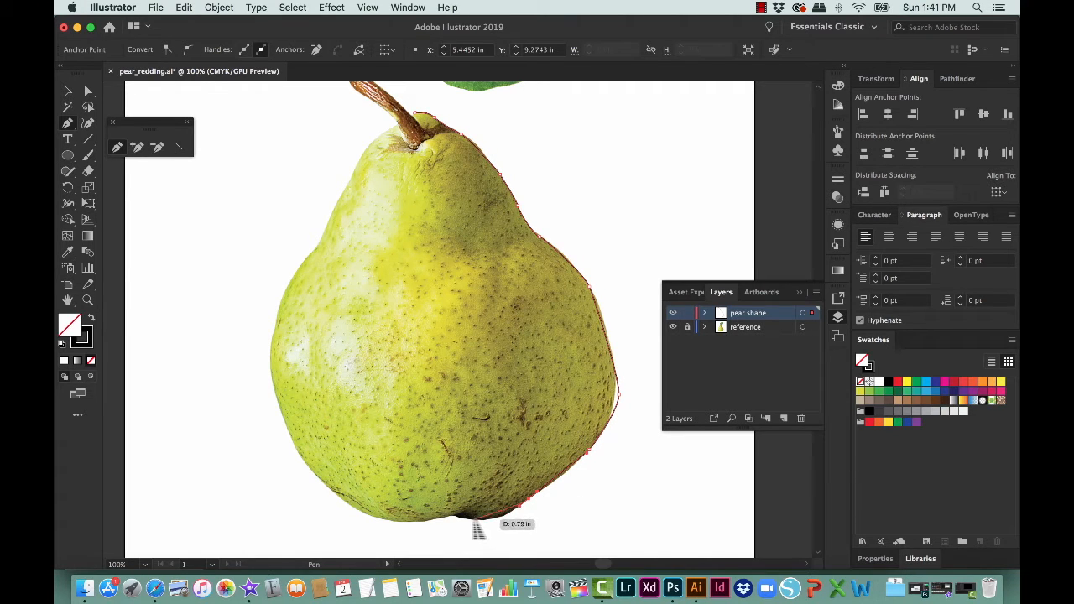
Step: Continue the pen path from the notch in the pear's base around the bottom and up the left side to the waist
left_click_drag(453, 512, 438, 526)
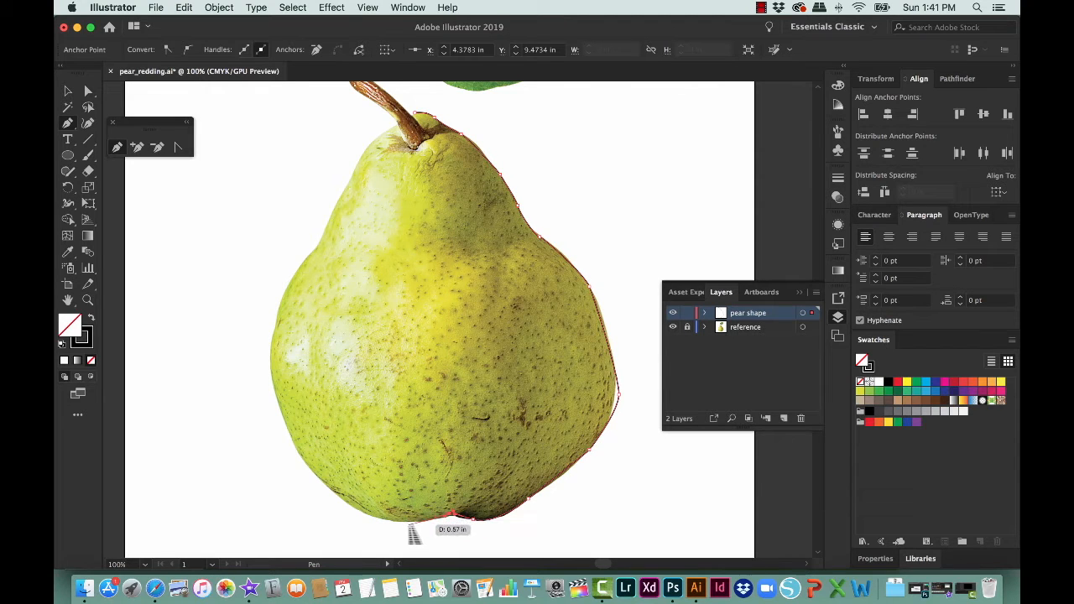
left_click_drag(413, 522, 349, 504)
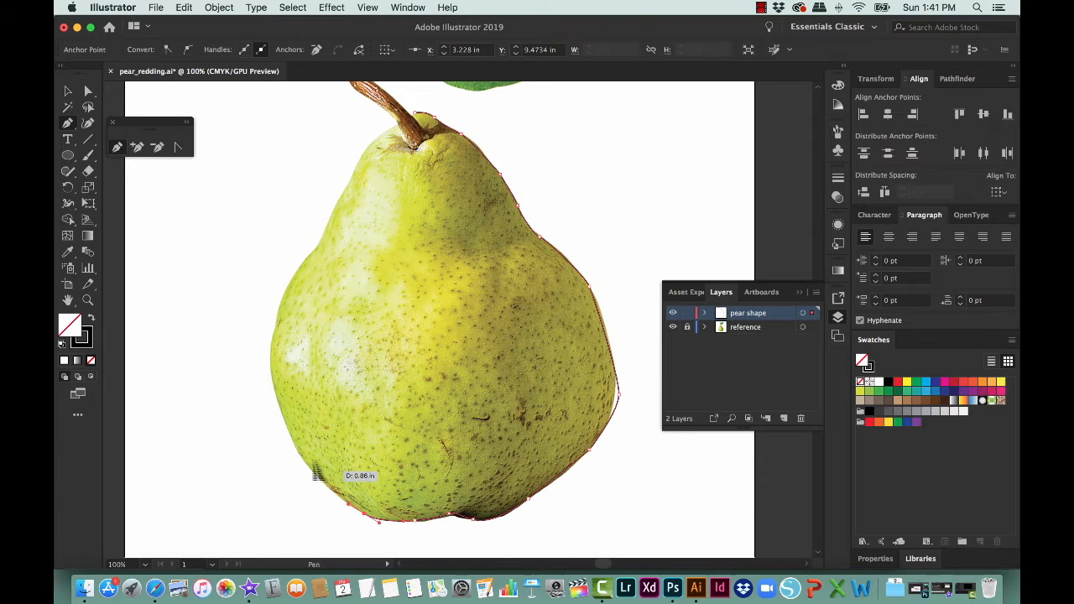
left_click_drag(300, 458, 301, 456)
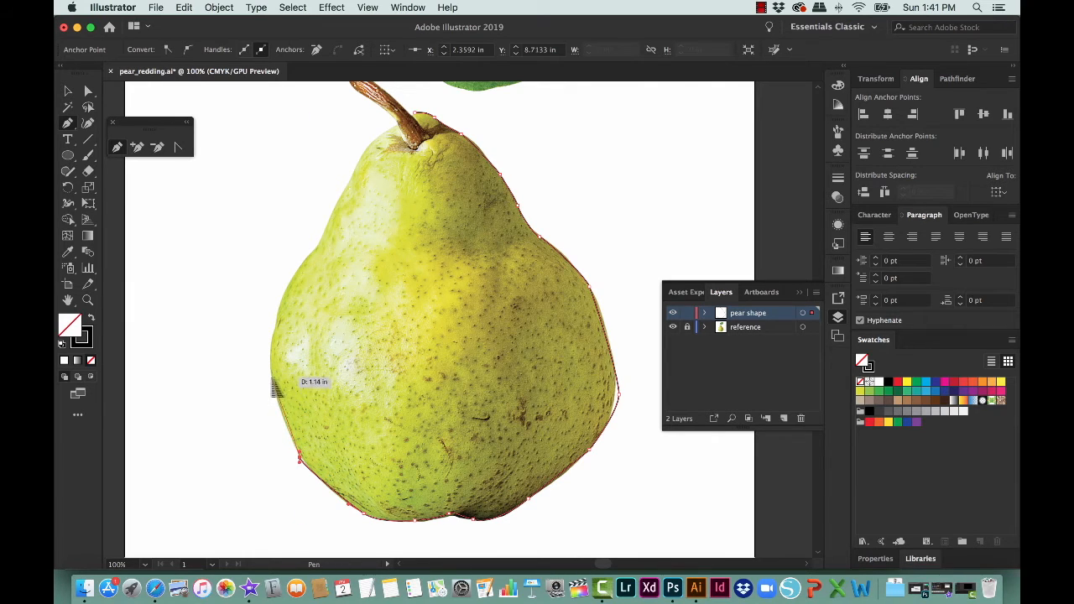
left_click_drag(270, 359, 270, 322)
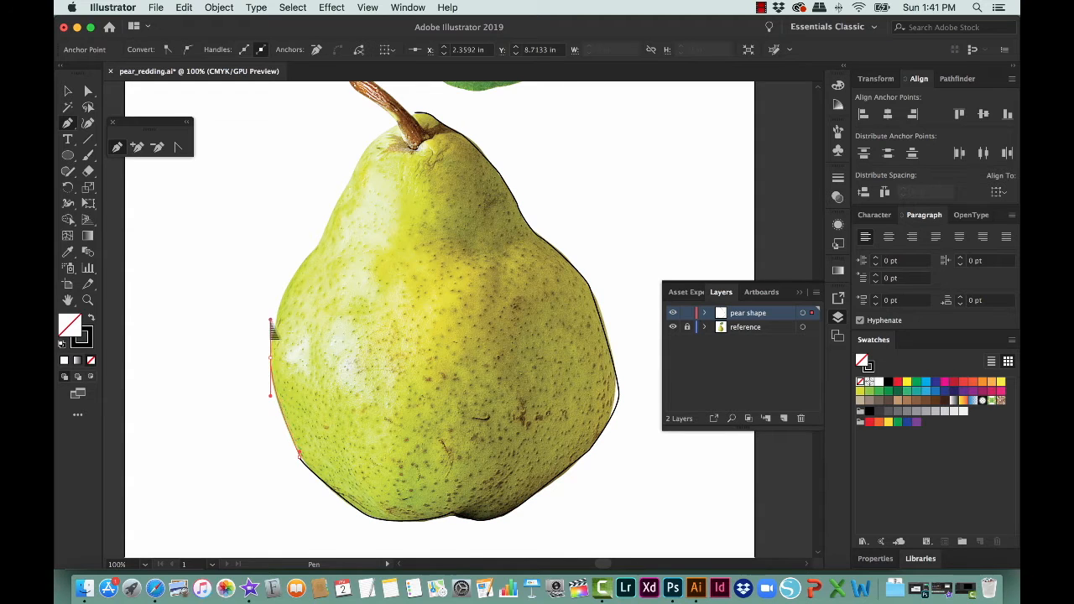
left_click(304, 261)
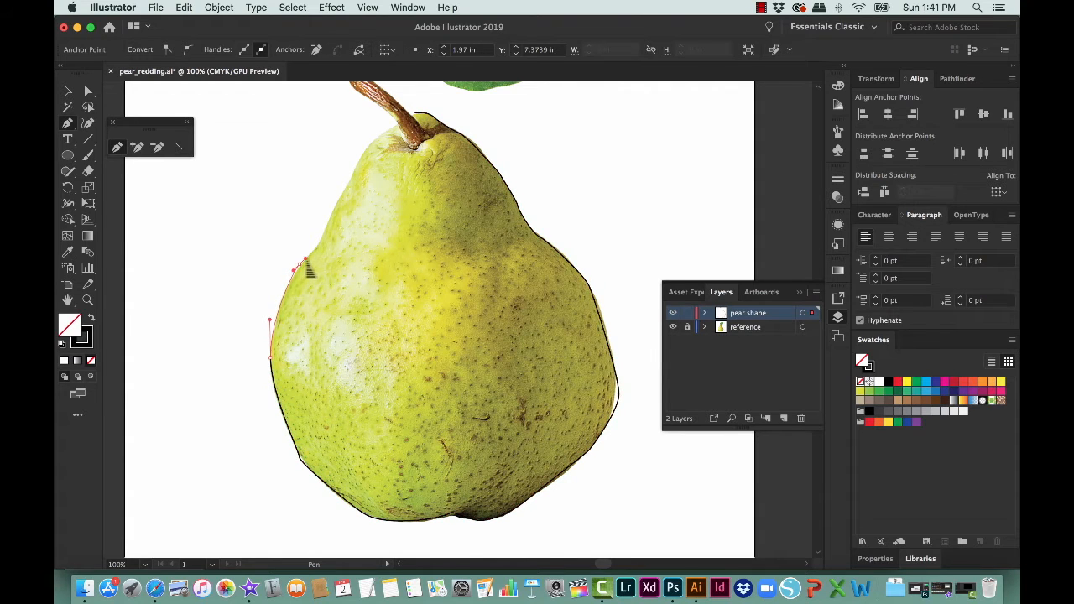
left_click(316, 248)
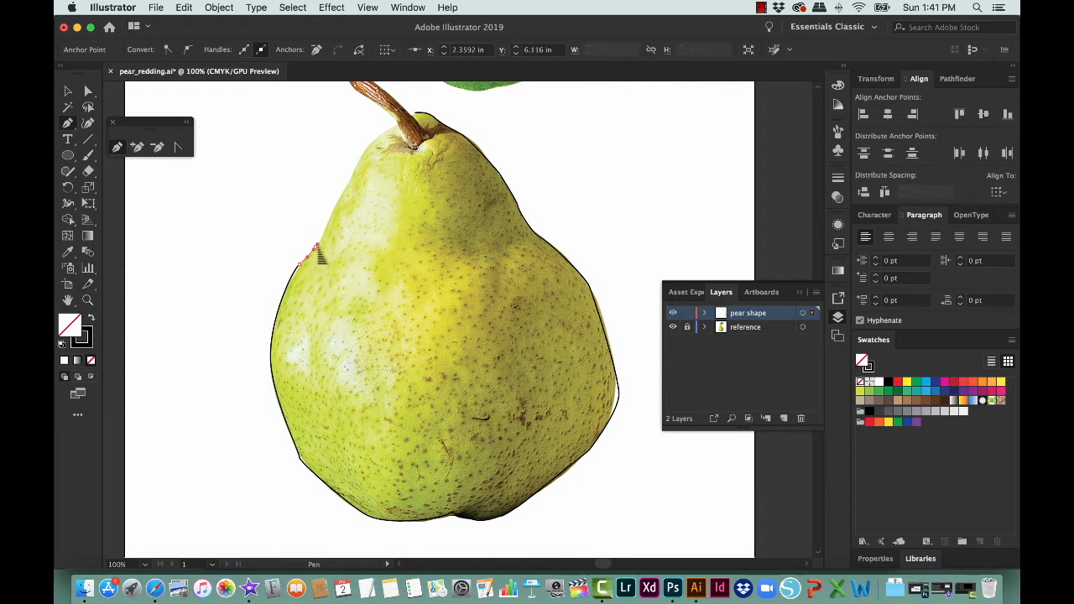
Step: Trace the pear's upper left edge up to the stem and close the path at its starting anchor
left_click(343, 187)
left_click(359, 163)
left_click(370, 137)
left_click(379, 132)
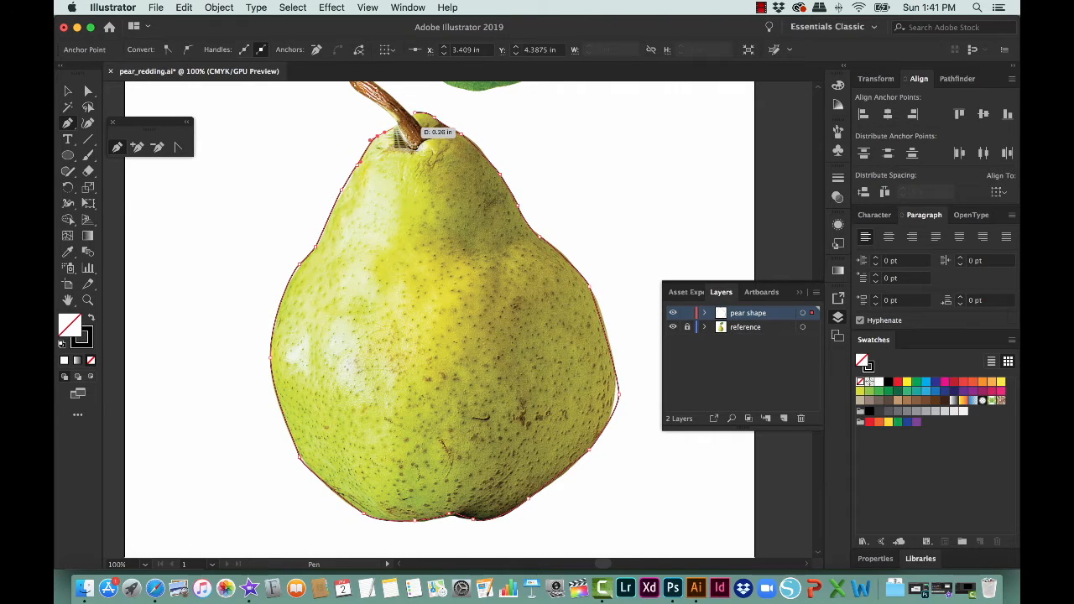
left_click(391, 128)
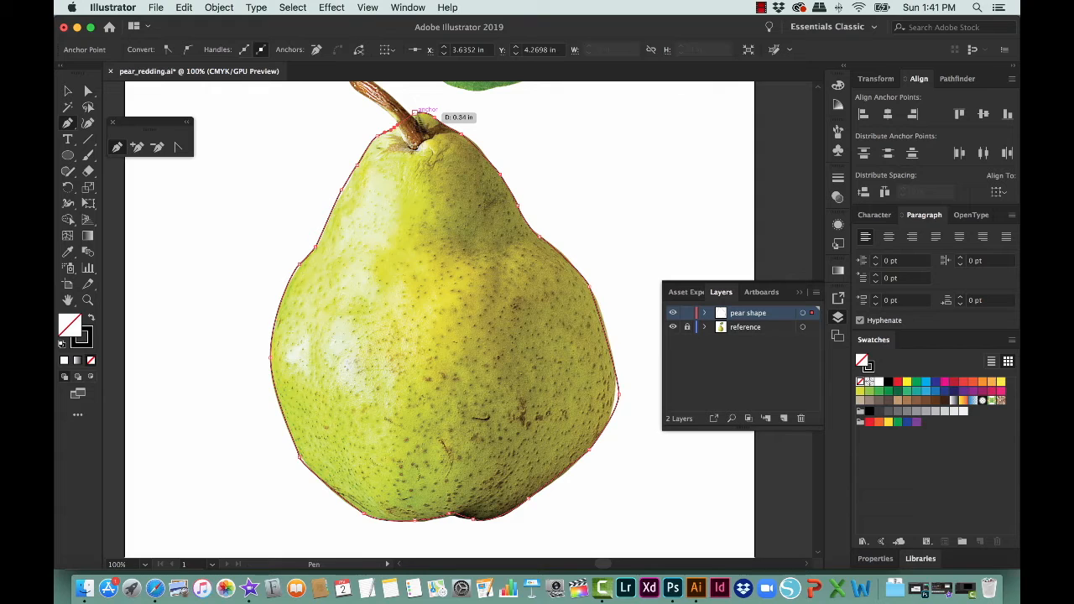
left_click(414, 112)
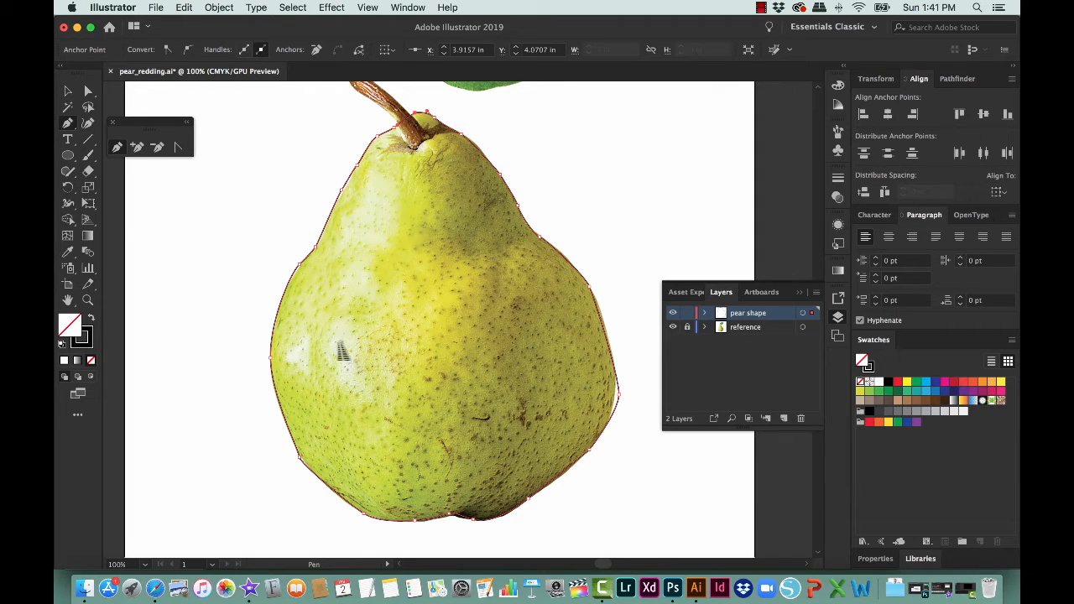
Step: Move the anchor at the pear's widest right point inward with Direct Selection and reshape the curve above it to follow the photo
key("a")
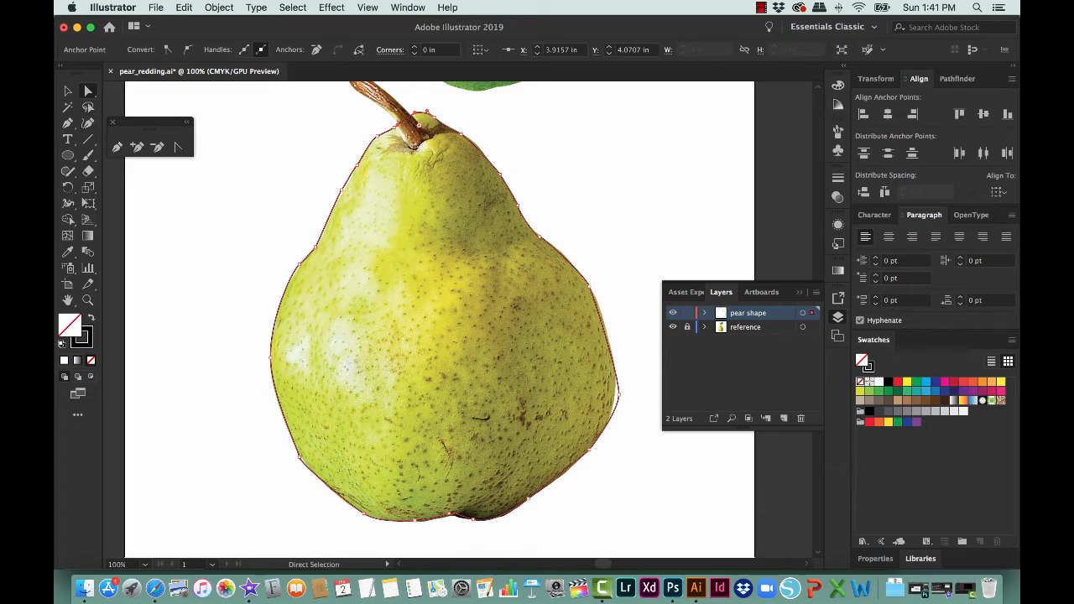
left_click(619, 394)
left_click_drag(617, 401, 612, 400)
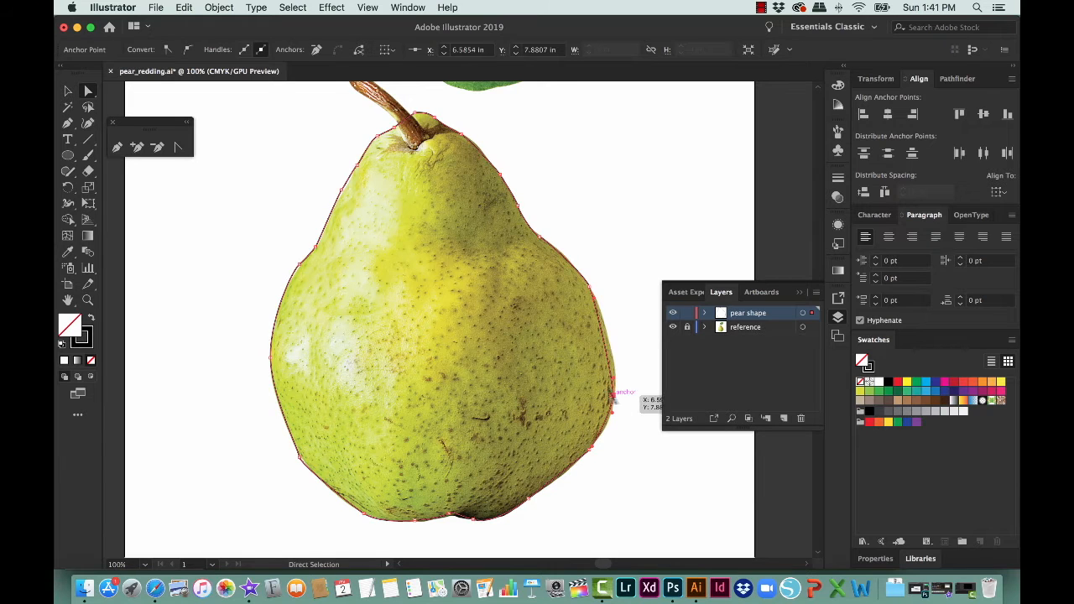
left_click_drag(600, 312, 615, 327)
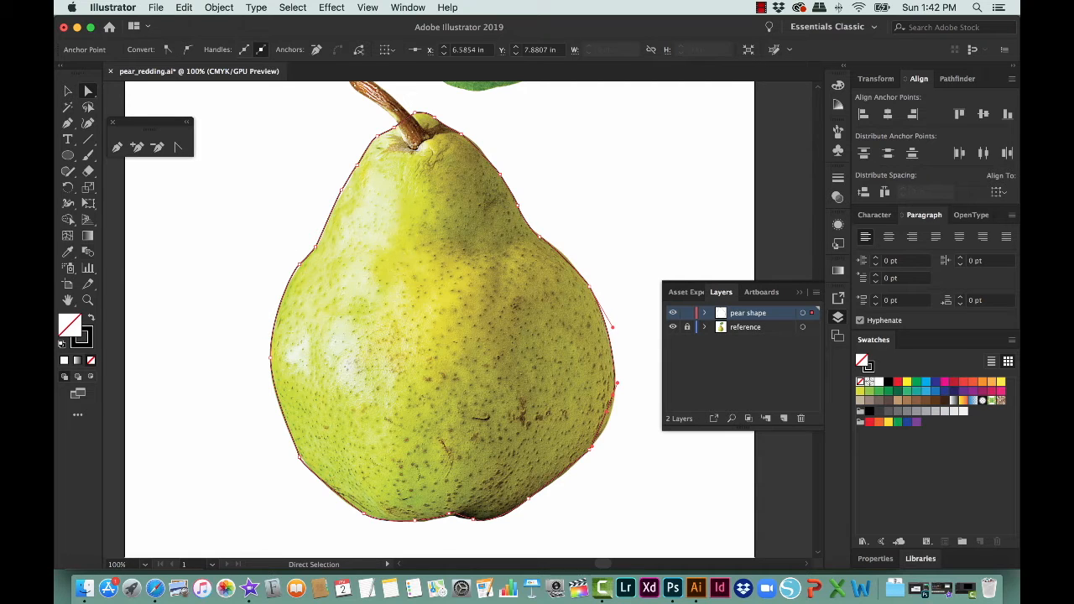
Step: Fill the traced pear shape with a yellow sampled from the middle of the pear photo using the Eyedropper
key("i")
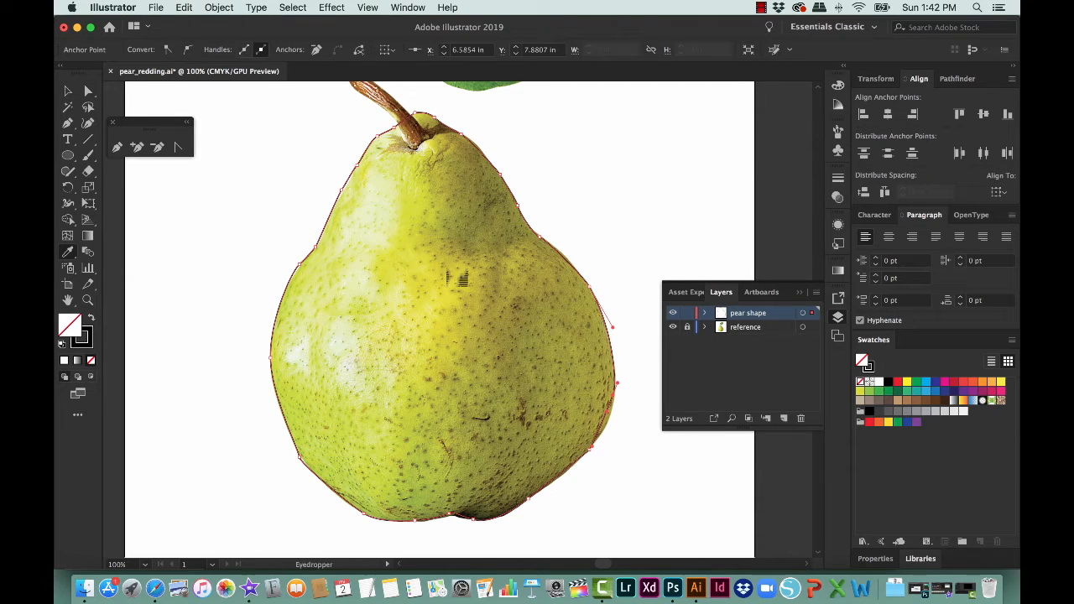
left_click(447, 286)
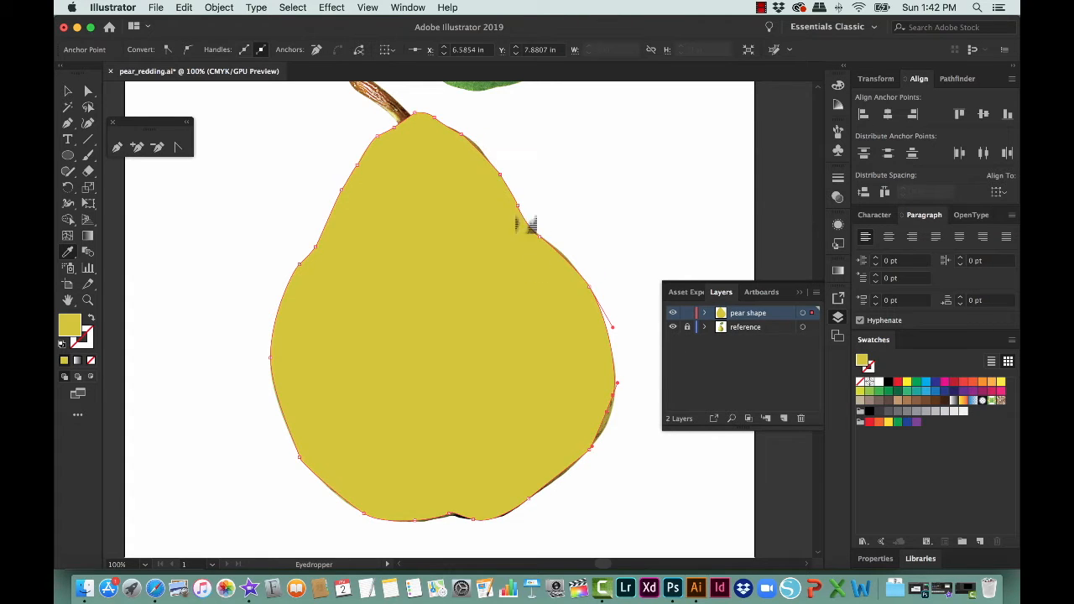
key("v")
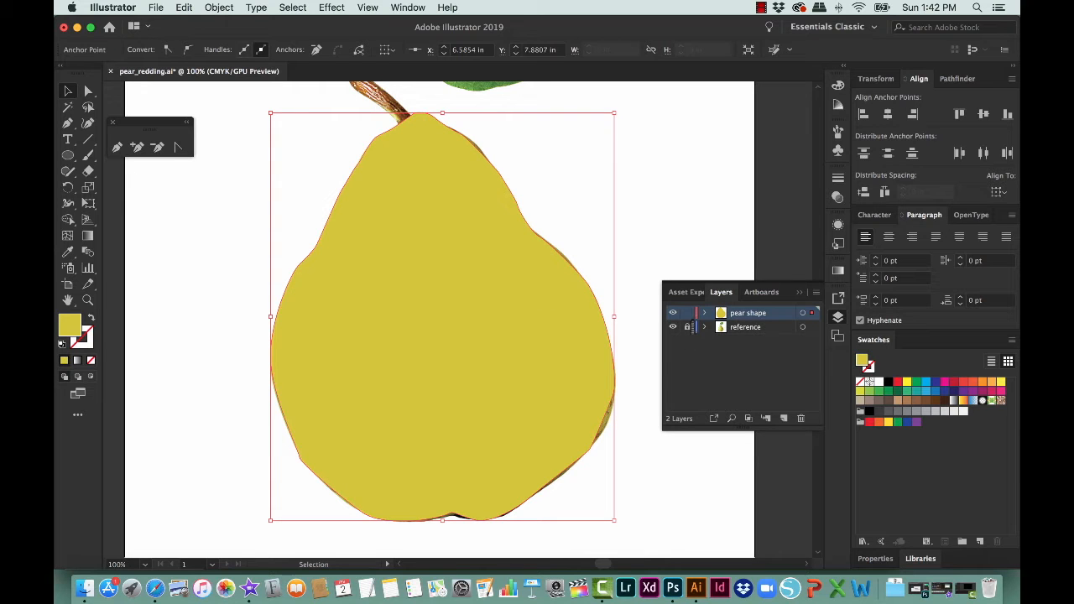
Step: Lock and hide the pear shape layer and add a new layer named "stem" above it
left_click(687, 313)
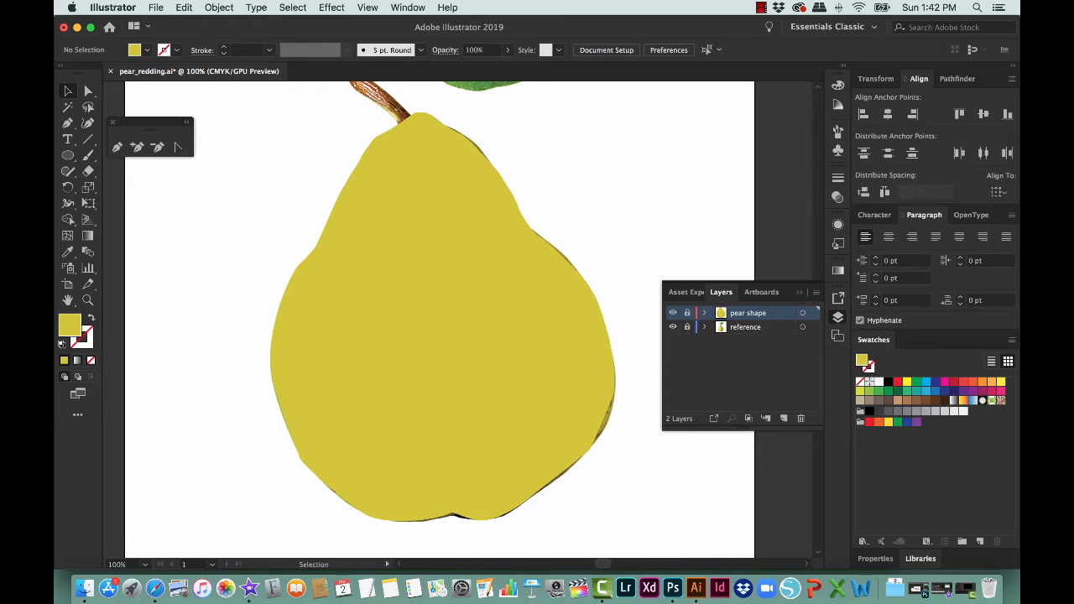
left_click(672, 312)
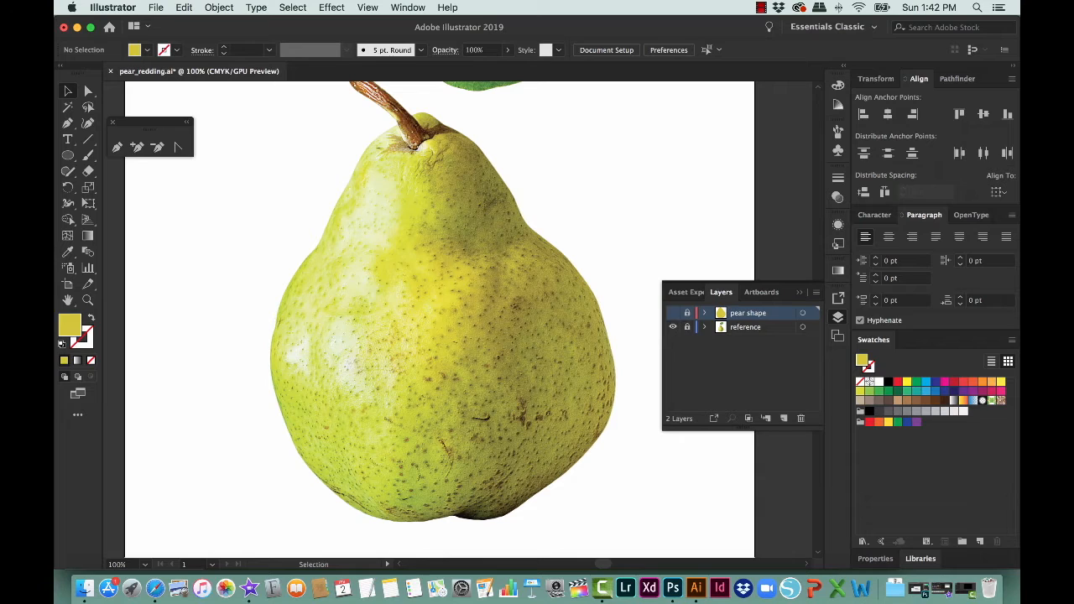
left_click(783, 418)
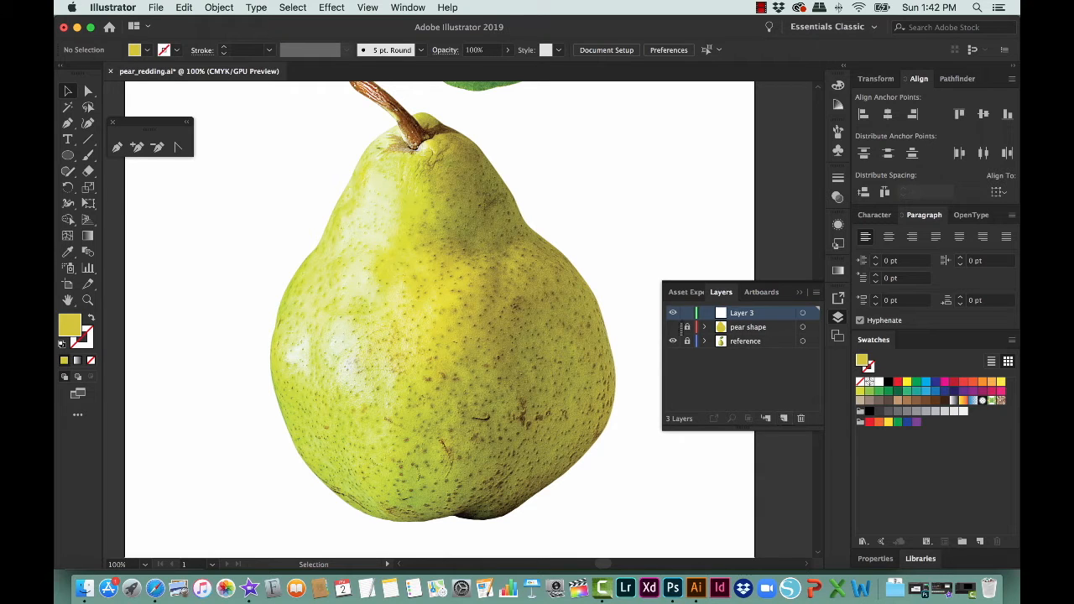
double_click(743, 313)
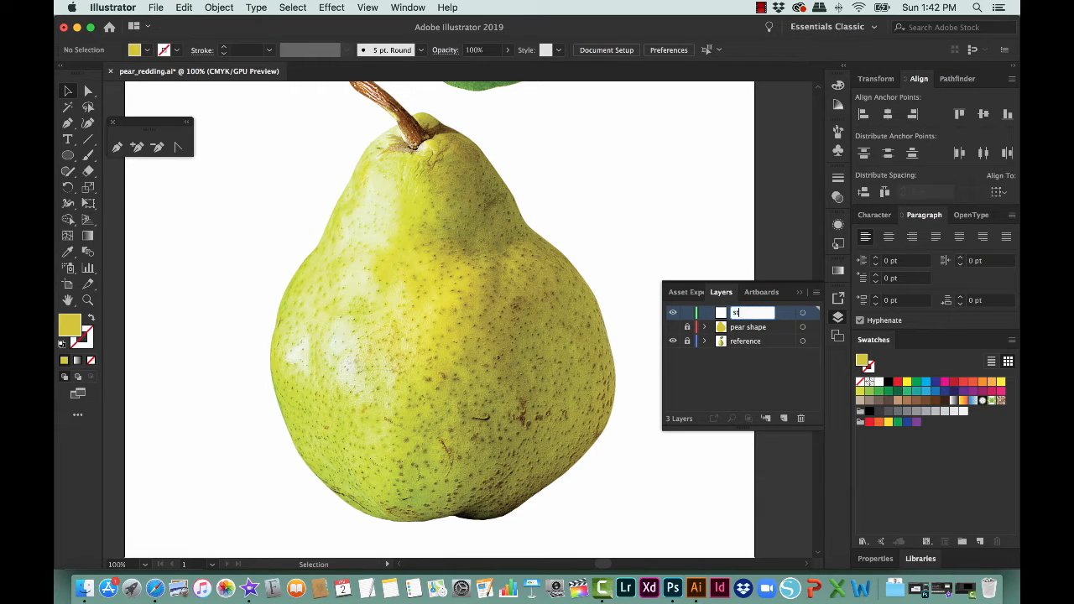
type("stem")
key("Return")
Step: With no fill and a coloured stroke, trace the stem's top end and right edge with the Pen tool down to the pear
left_click_drag(421, 168, 427, 274)
left_click_drag(339, 158, 481, 320)
key("p")
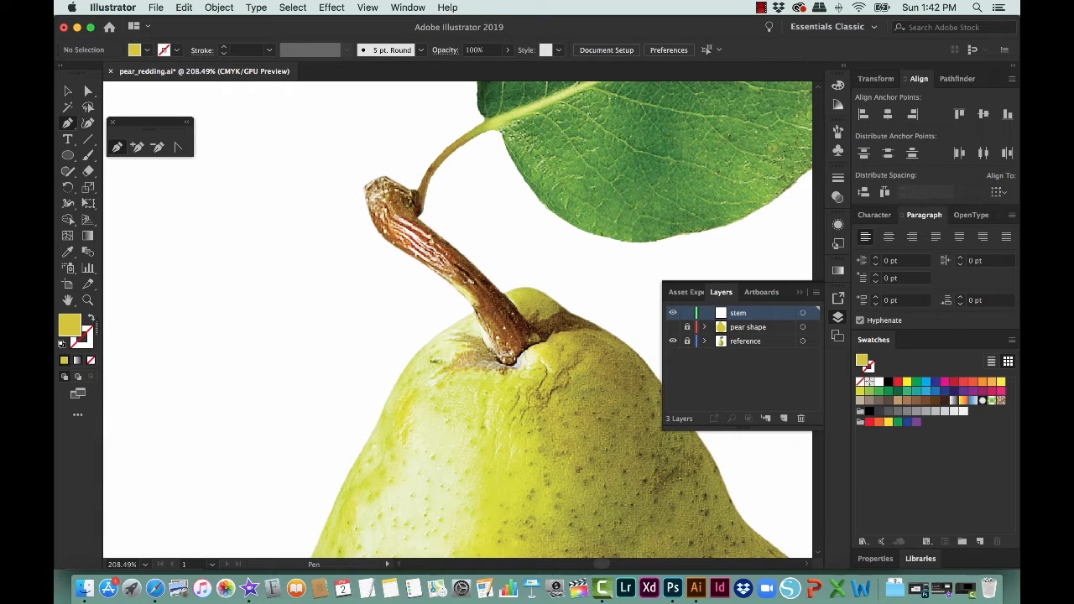
key("shift+x")
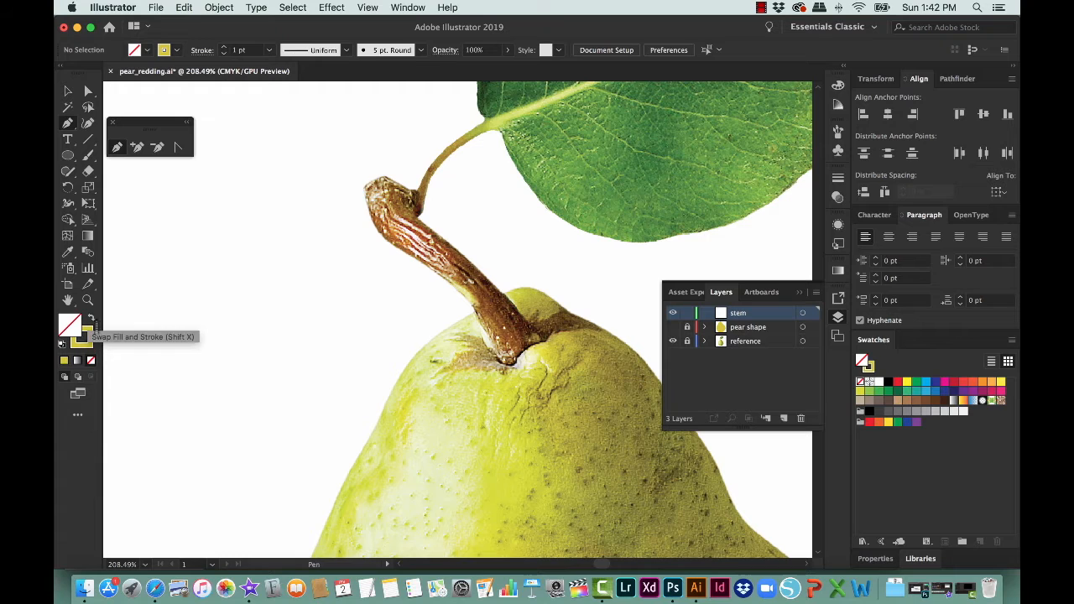
left_click(91, 321)
left_click(92, 319)
left_click(92, 320)
left_click(92, 319)
left_click(377, 181)
left_click_drag(414, 191, 423, 202)
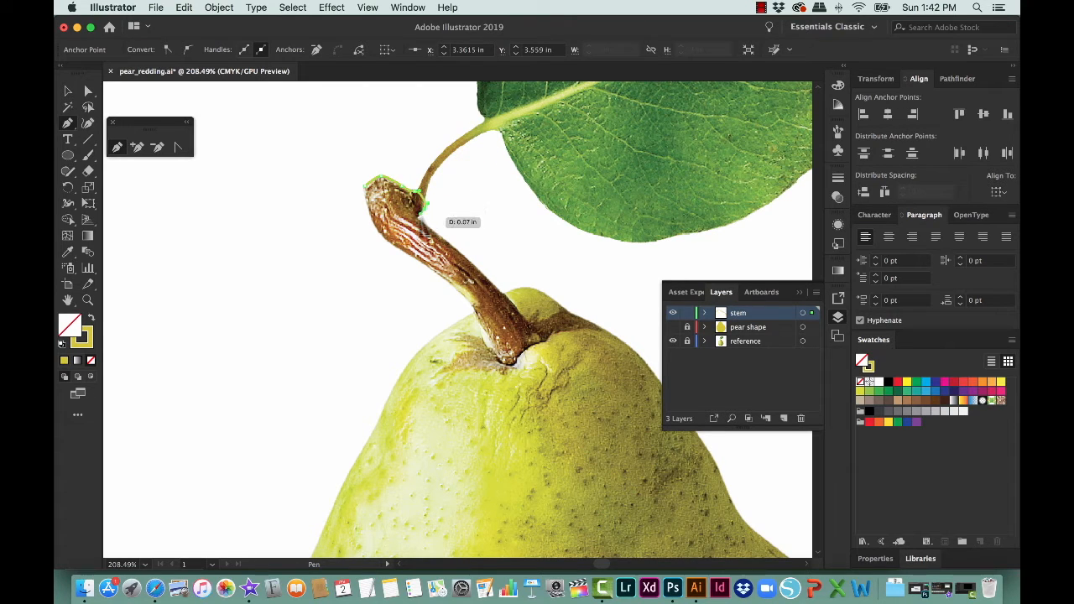
left_click(471, 260)
left_click(530, 329)
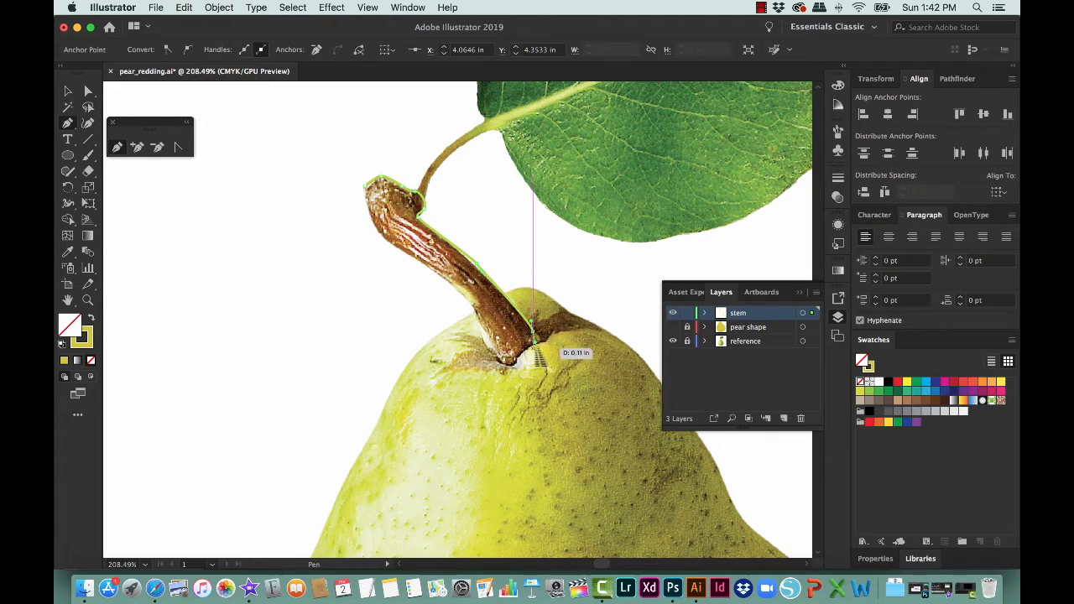
Step: Continue the stem path around its base and up the left edge, closing it at the starting anchor
left_click(518, 361)
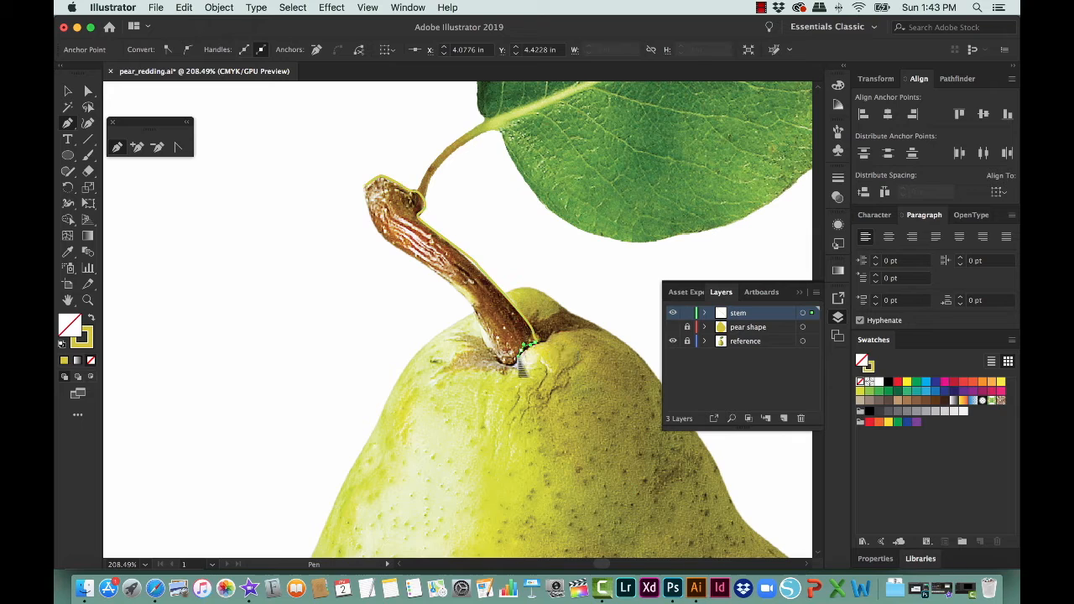
left_click(497, 368)
left_click(488, 349)
left_click(426, 270)
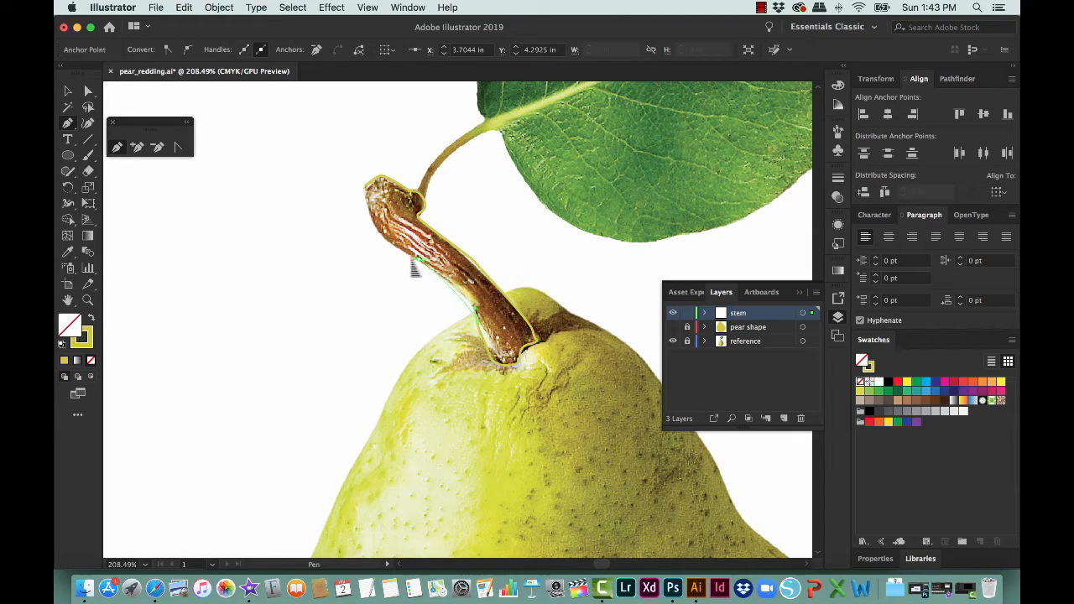
left_click(369, 195)
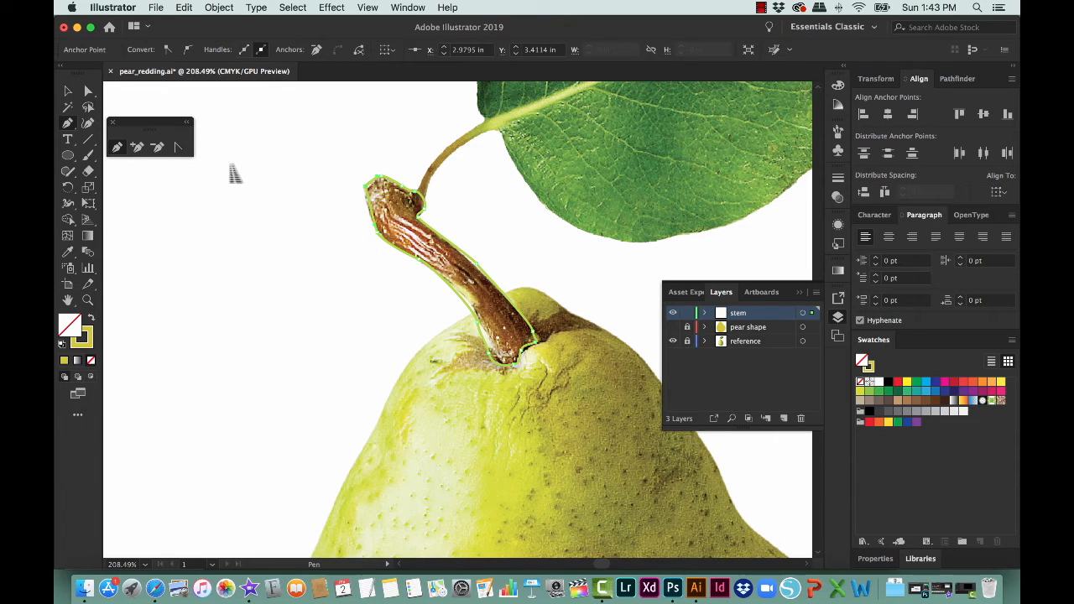
Step: Fill the stem with a dark brown sampled from the photo, show the pear shape layer and deselect the artwork
key("i")
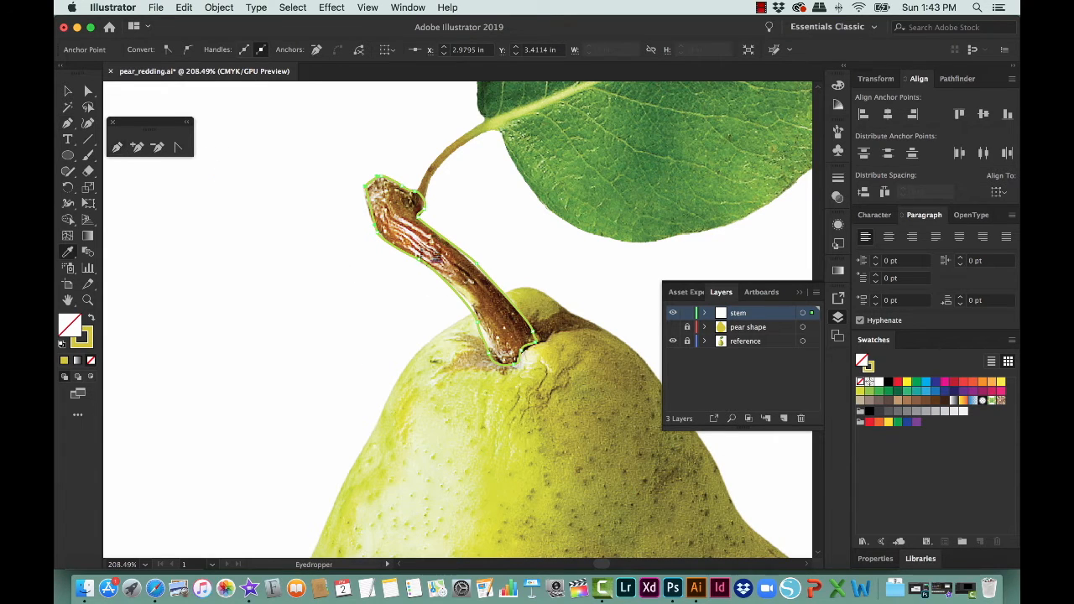
left_click(426, 221)
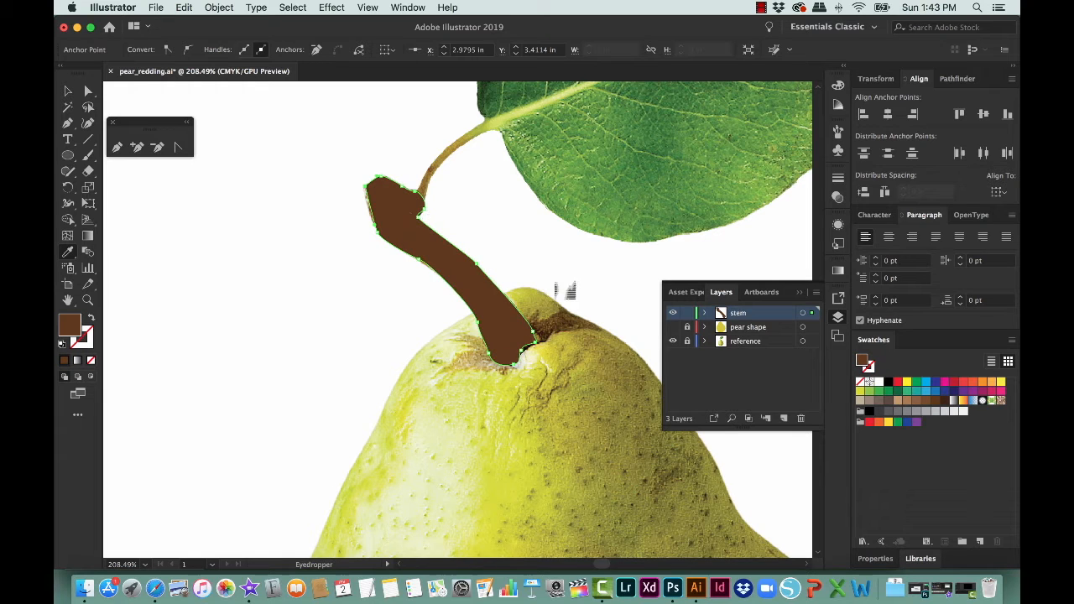
left_click(672, 326)
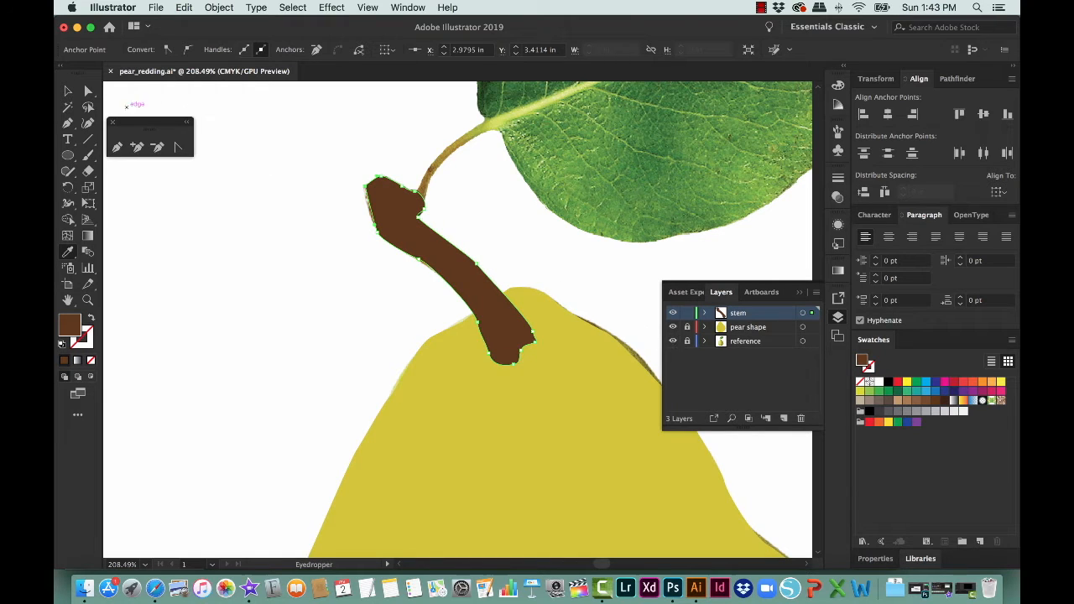
key("v")
left_click(196, 282)
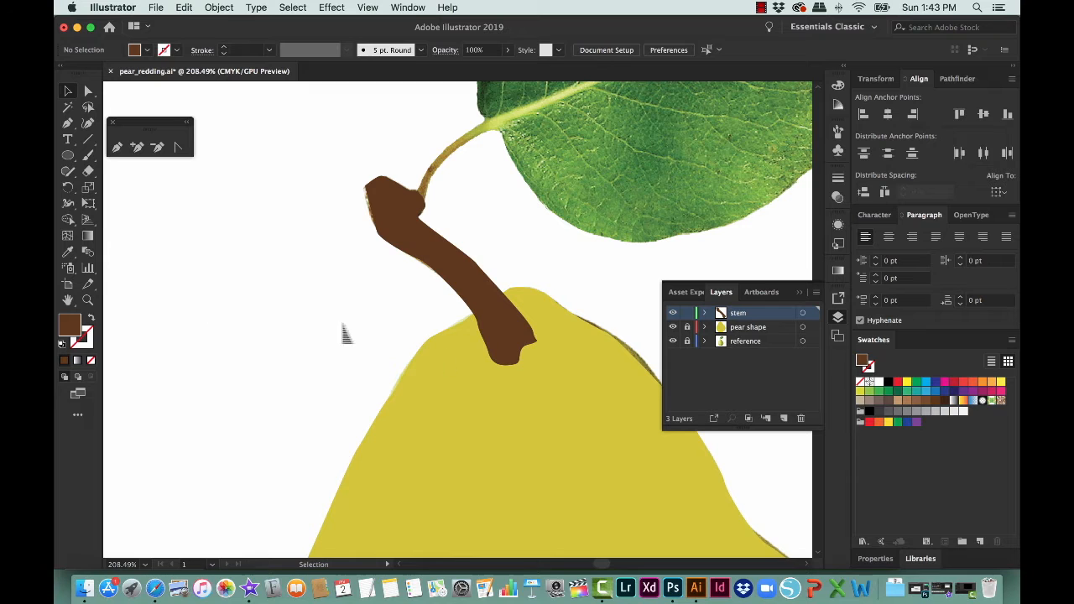
Step: Lock the stem layer, hide the stem and pear shape layers, and add a new layer named "leaf"
left_click_drag(672, 312, 672, 327)
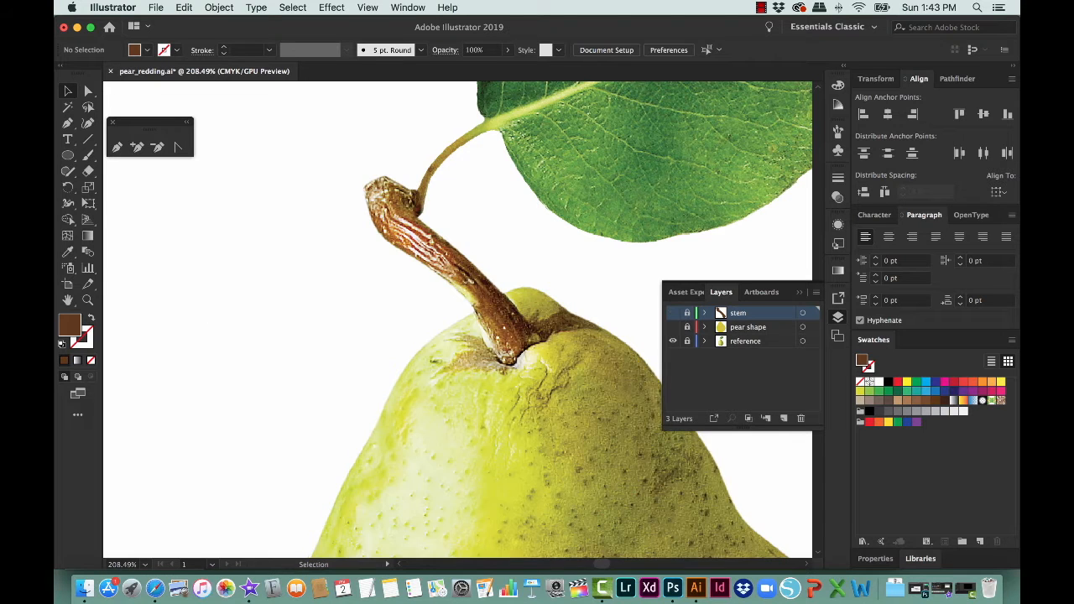
left_click(783, 418)
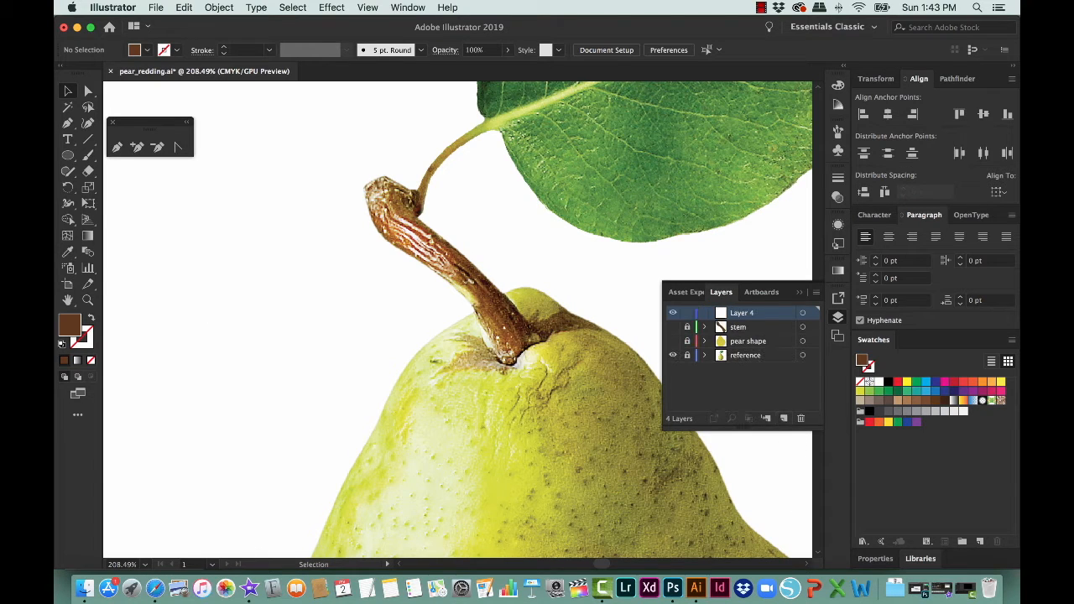
double_click(742, 313)
Step: With a brown stroke and no fill, trace the underside of the leaf stalk and the leaf's lower edge with the Pen tool
left_click(93, 319)
left_click_drag(304, 262, 128, 465)
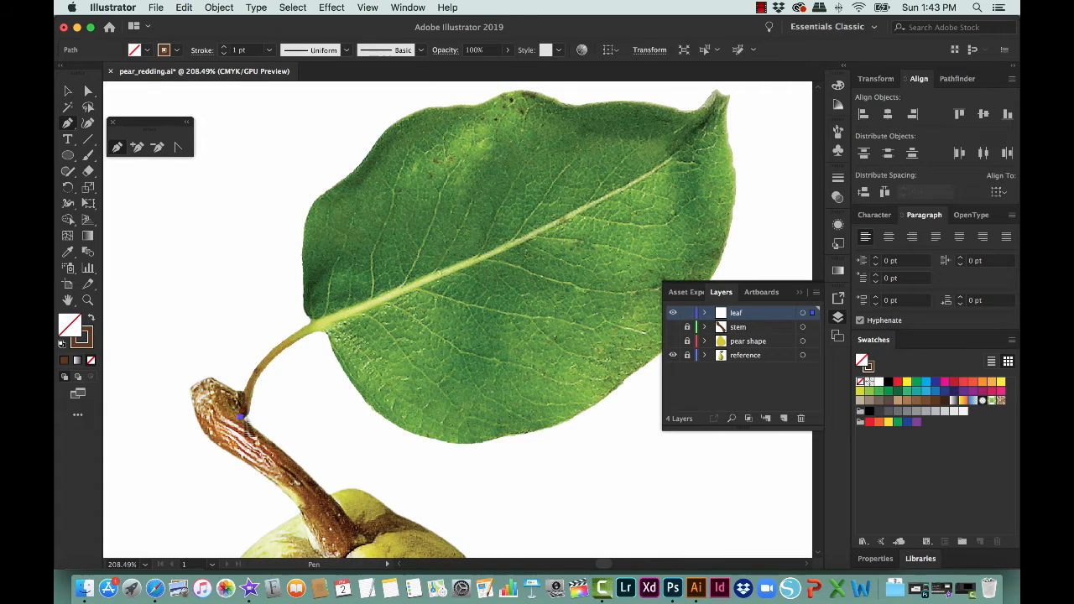
left_click(248, 416)
left_click_drag(257, 382, 379, 424)
left_click_drag(455, 447, 667, 377)
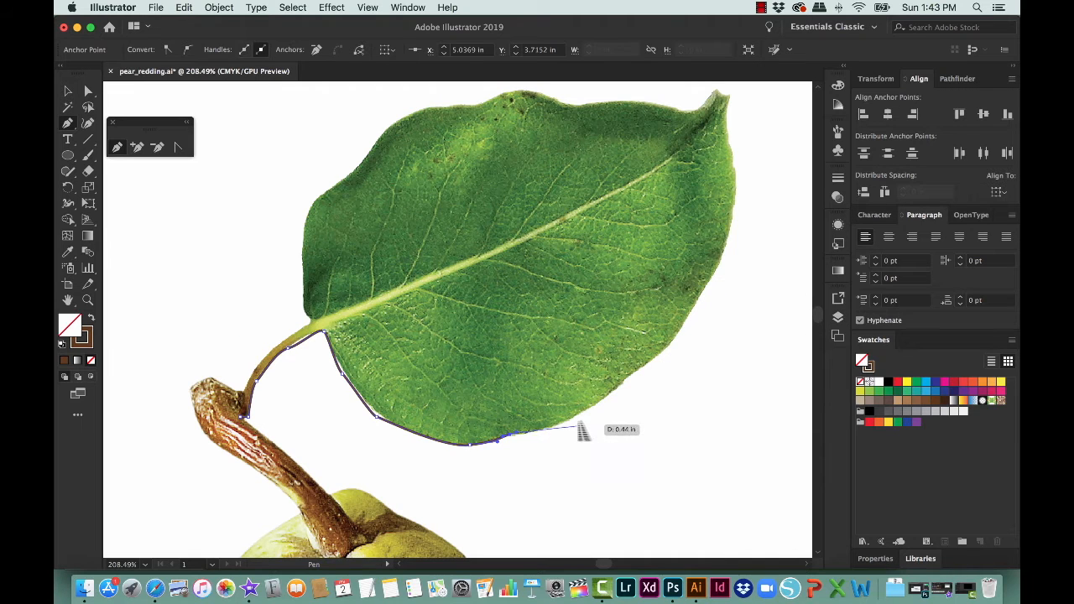
left_click_drag(582, 418, 673, 344)
Step: Continue the leaf path up the right edge and around the pointed tip
left_click_drag(696, 300, 733, 211)
left_click(719, 256)
left_click_drag(733, 168, 728, 113)
left_click(728, 99)
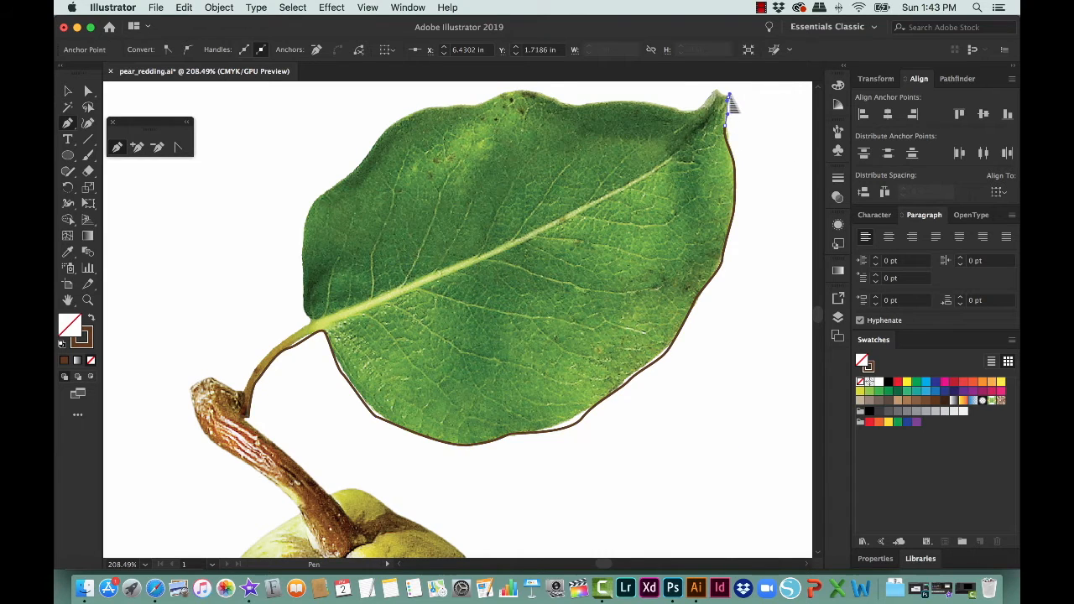
scroll(720, 93, "up", 3)
left_click(717, 123)
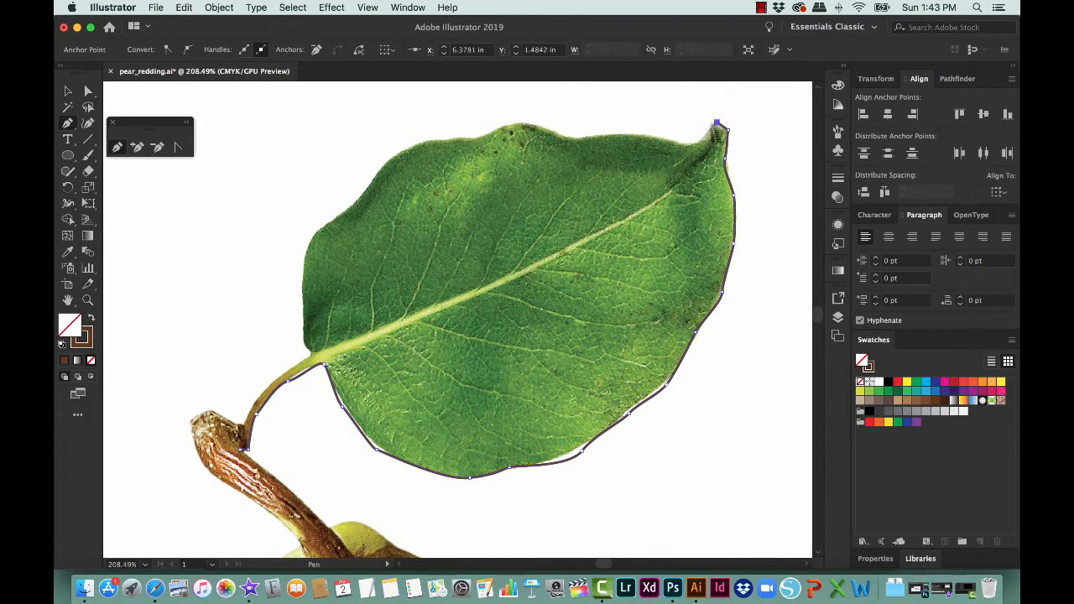
Step: Trace the leaf's upper and left edges back down the stalk and close the path at its starting anchor
left_click_drag(709, 131, 312, 353)
left_click(303, 361)
left_click_drag(267, 380, 242, 427)
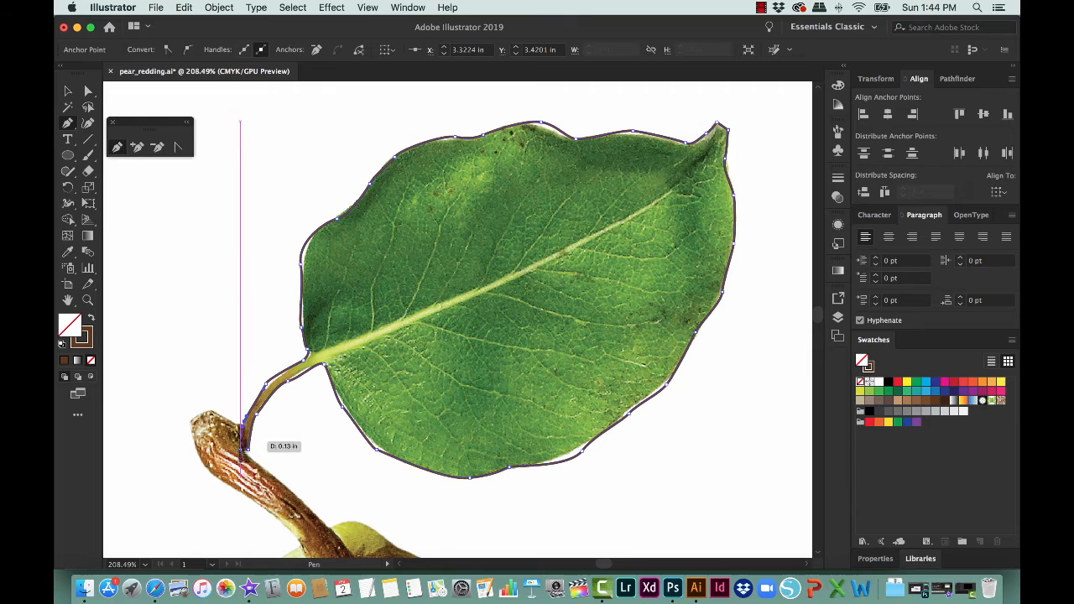
left_click(244, 447)
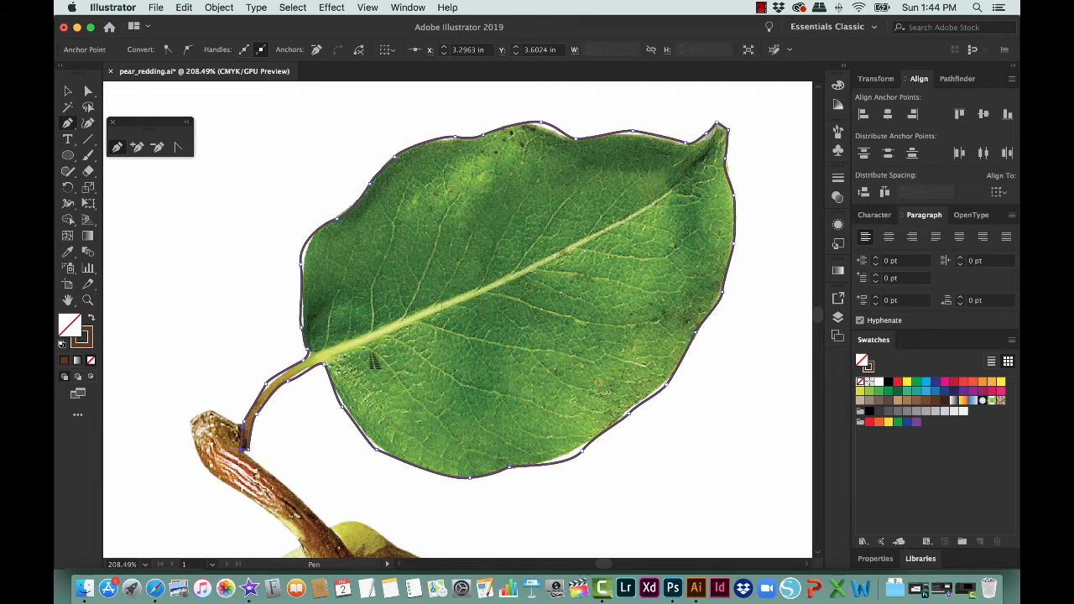
Step: Fill the leaf shape with a green sampled from the leaf photo, and lock and hide the leaf layer
key("i")
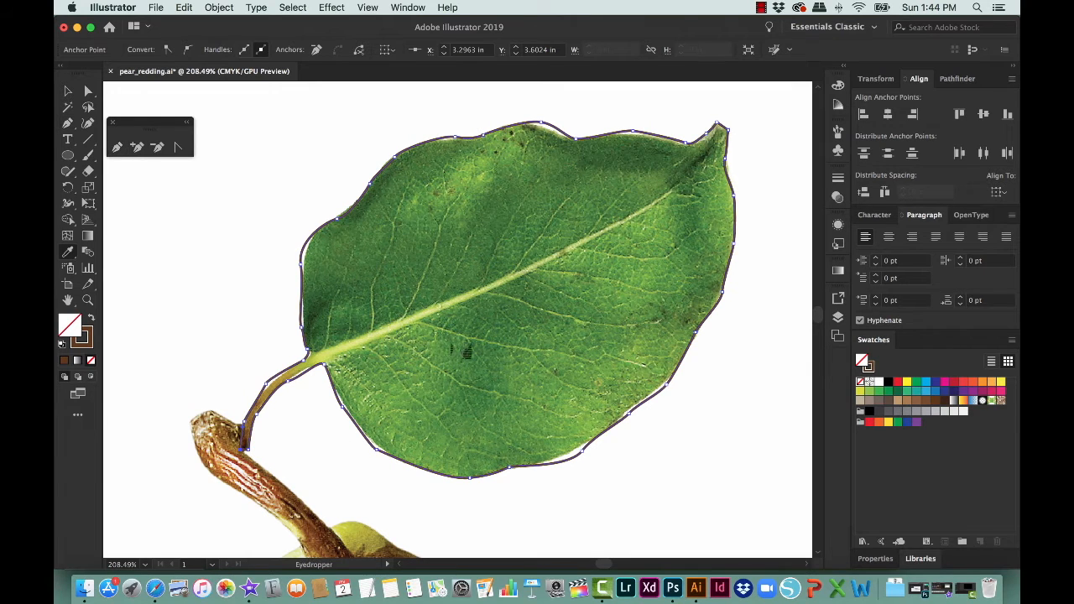
left_click(457, 359)
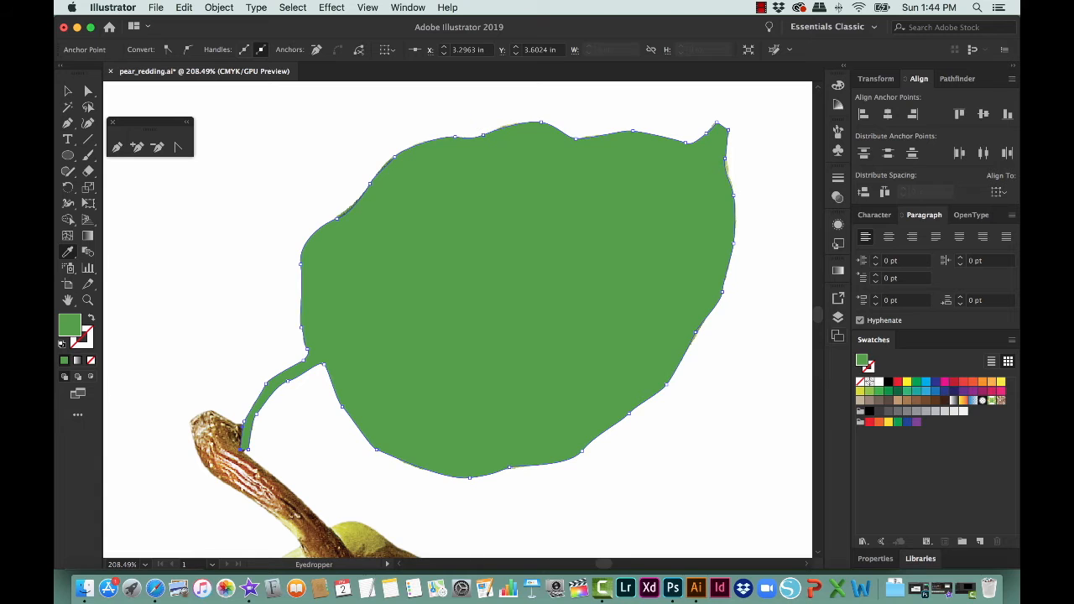
left_click(837, 317)
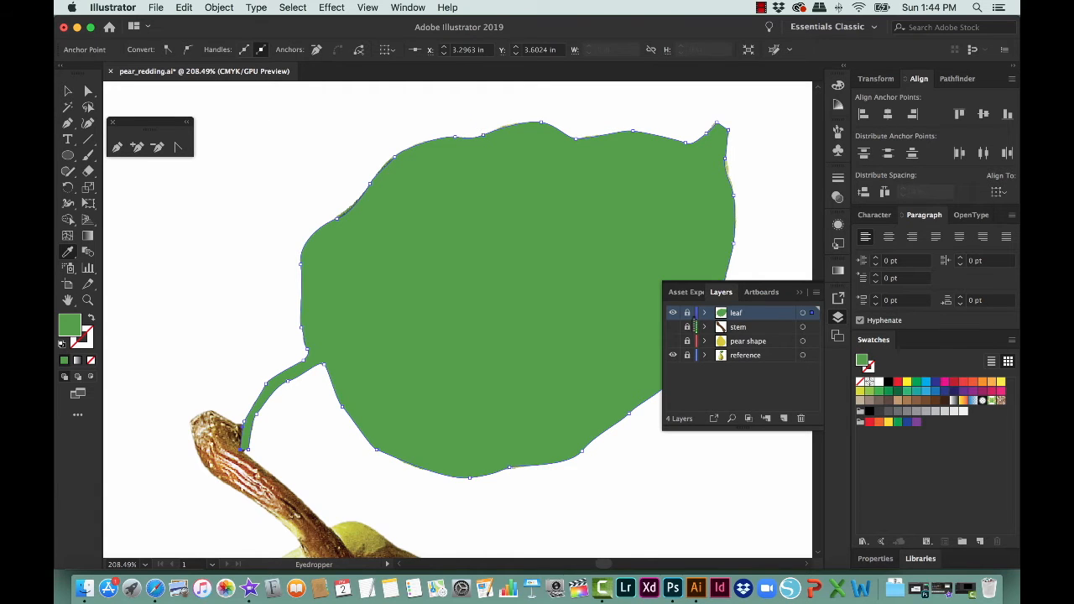
left_click(673, 313)
Step: Add a new layer named "leaf details" above the leaf layer
left_click(783, 418)
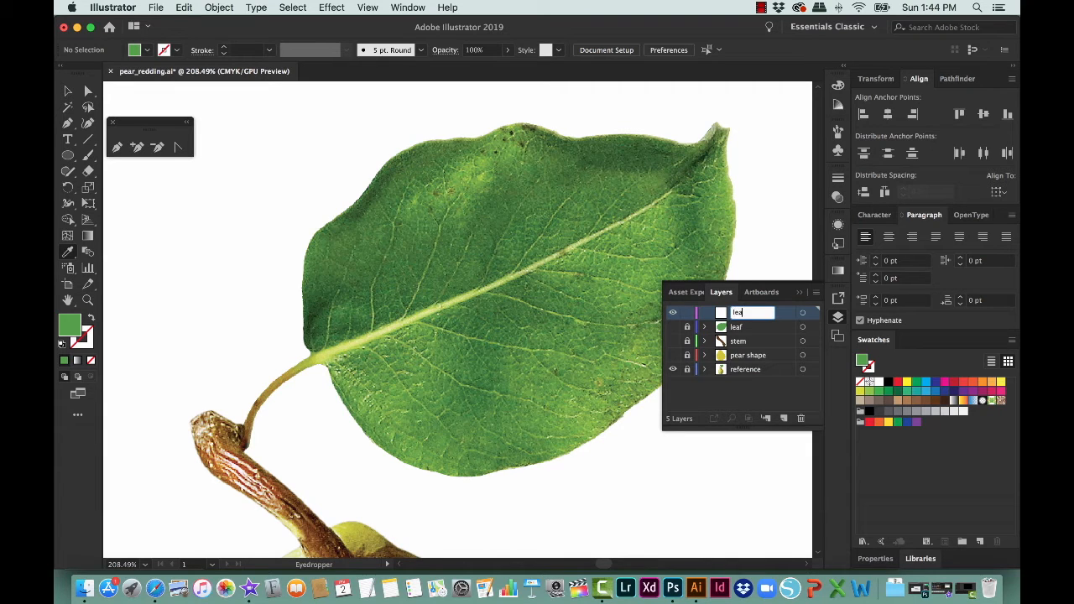
type("s")
key("Return")
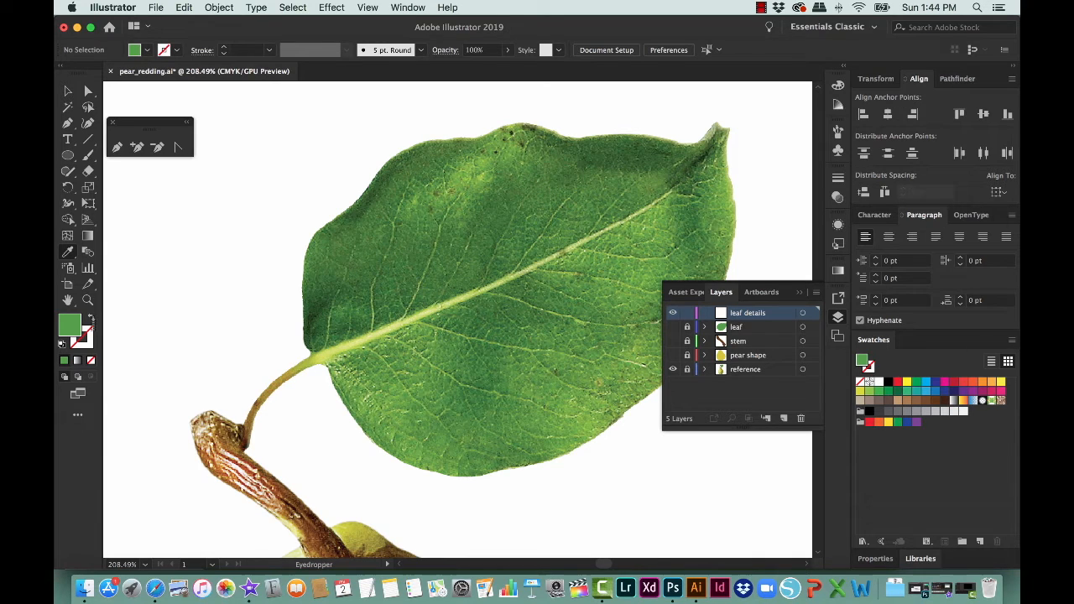
Step: With a green stroke and no fill, trace the leaf's central vein and stalk as a closed tapered shape with the Pen tool
left_click(91, 317)
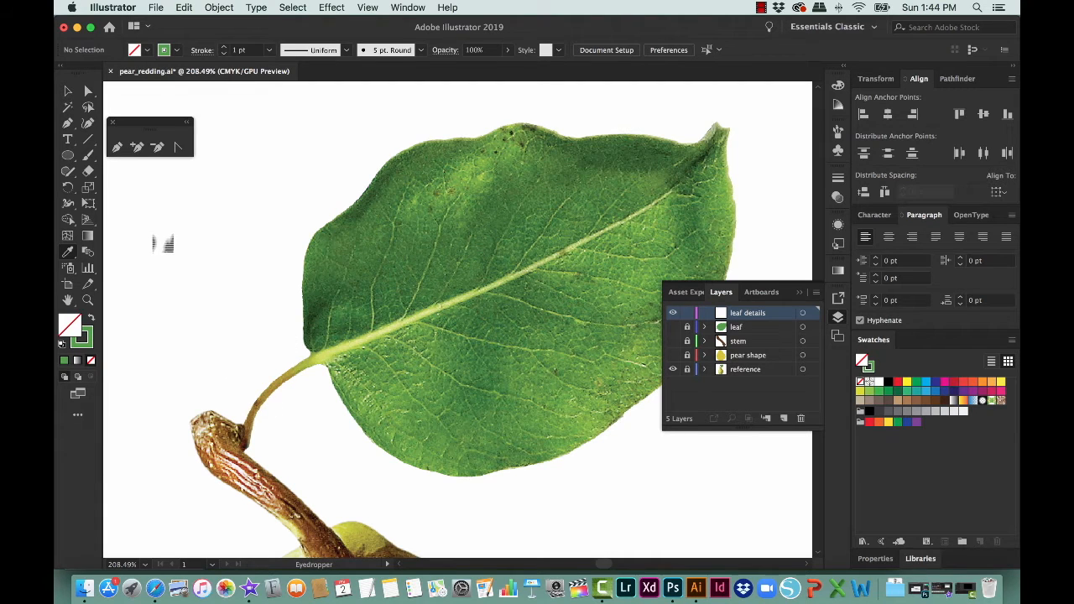
key("p")
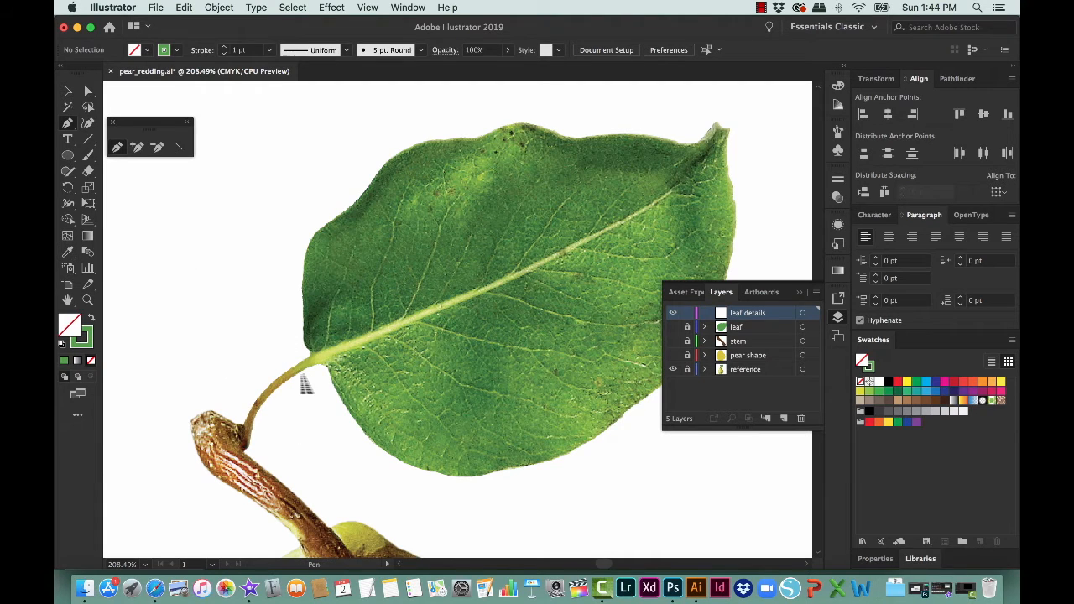
left_click_drag(248, 414, 441, 314)
left_click_drag(340, 352, 256, 426)
Step: Fill the central vein shape with a light yellow-green sampled from the vein in the photo
key("i")
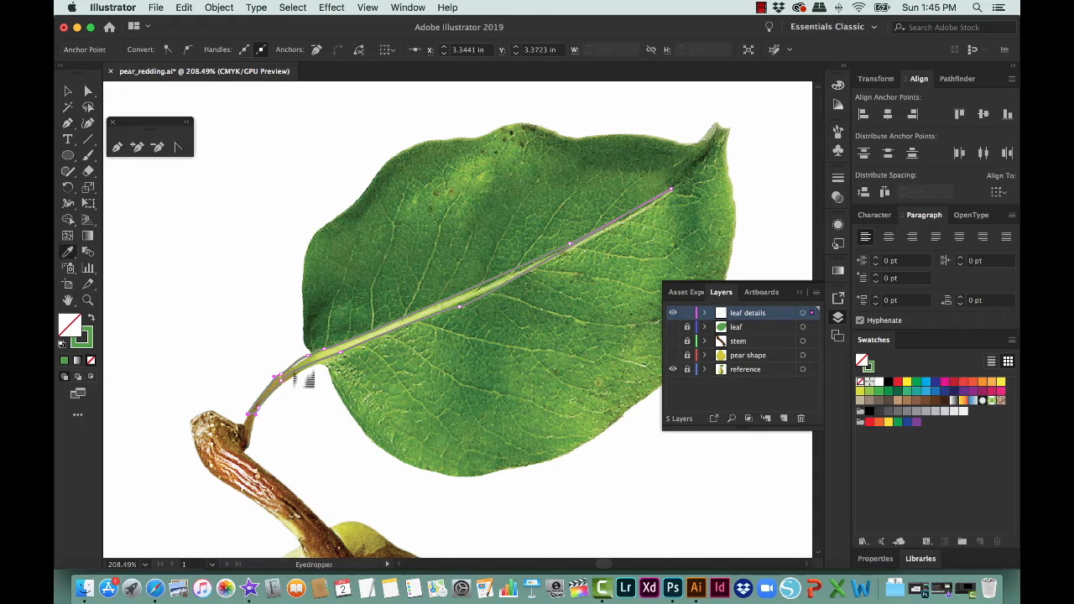
left_click(334, 359)
key("v")
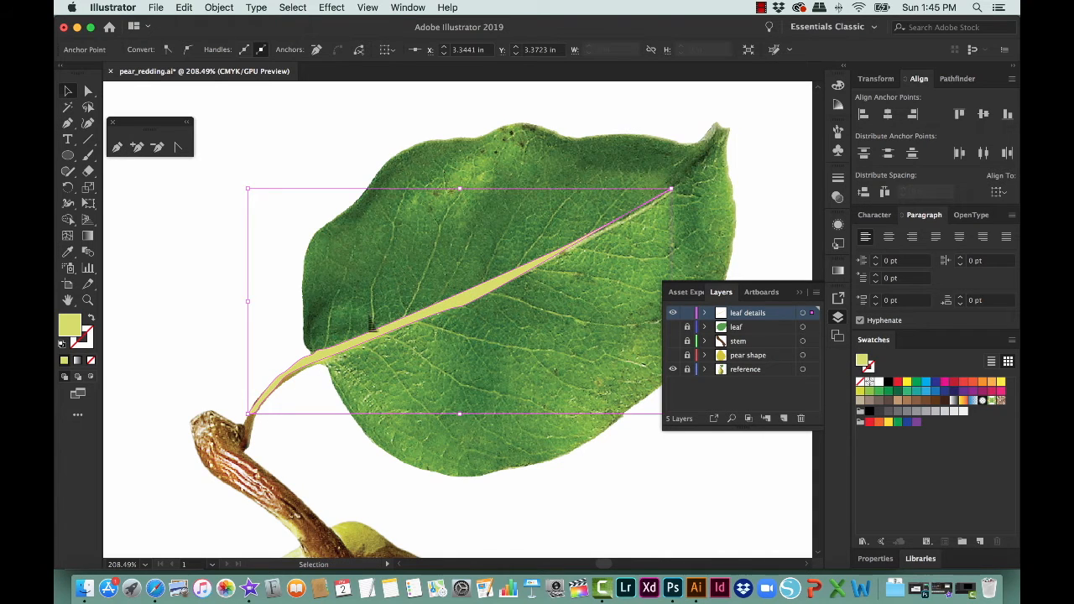
Step: Trace the short side vein above the central vein at the leaf base as an open path with a yellow-green stroke and no fill
left_click(330, 172)
key("p")
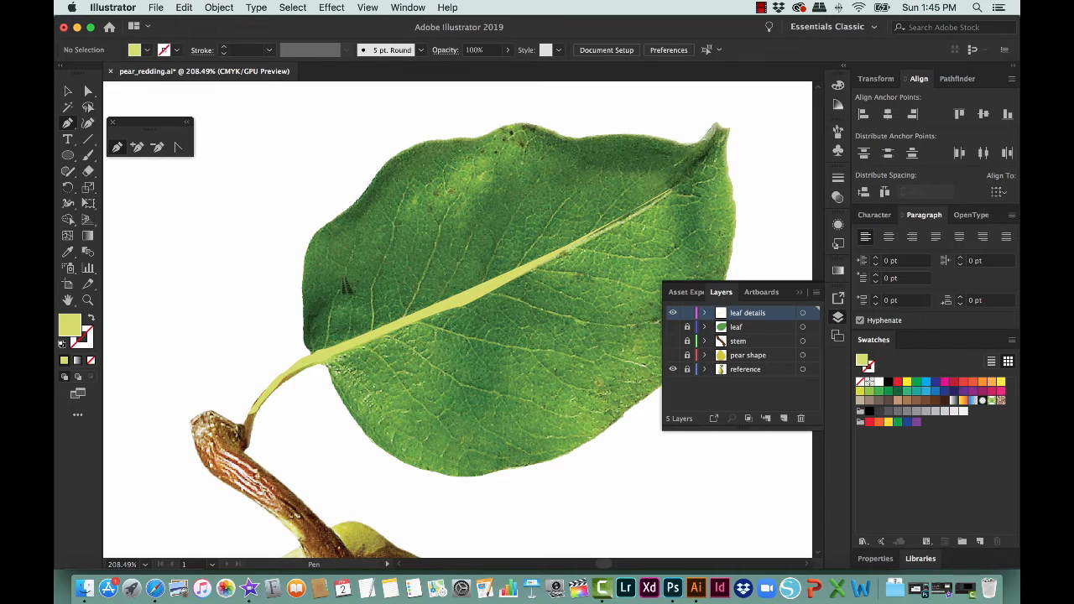
left_click_drag(331, 307, 328, 347)
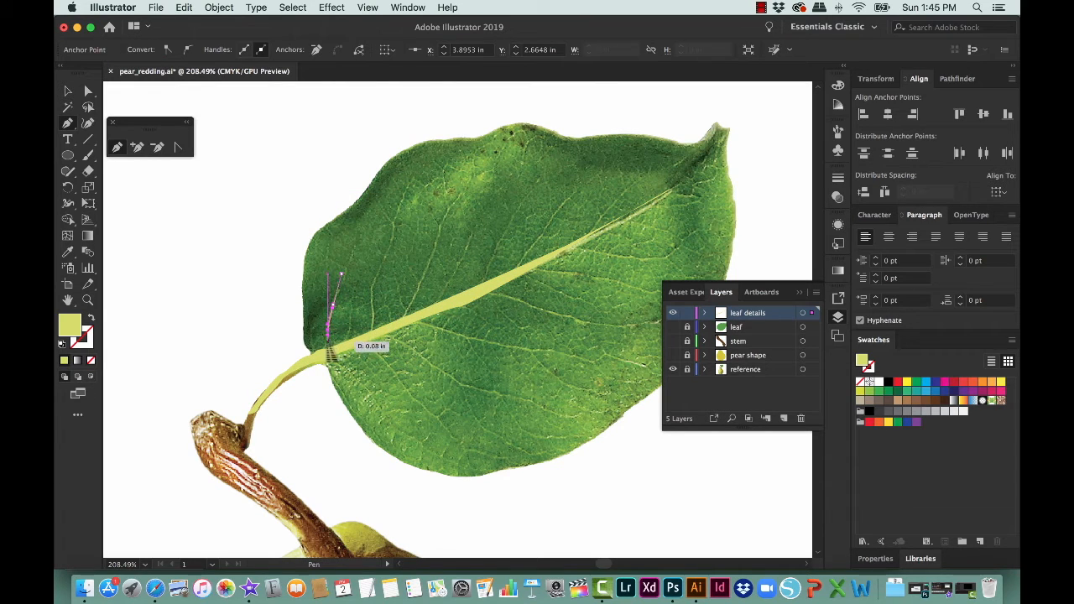
left_click(325, 349)
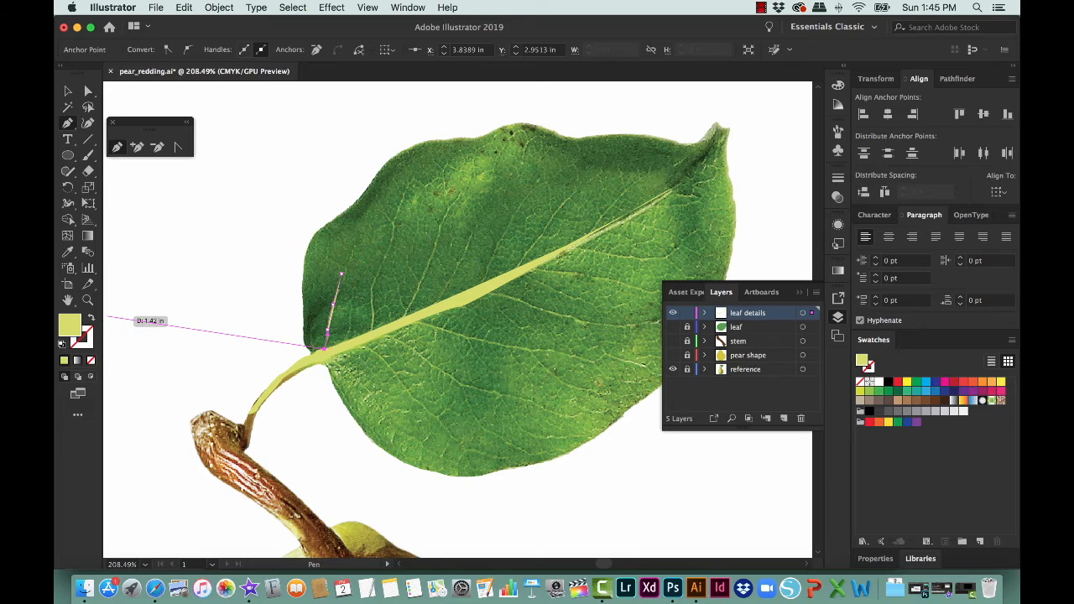
left_click(91, 318)
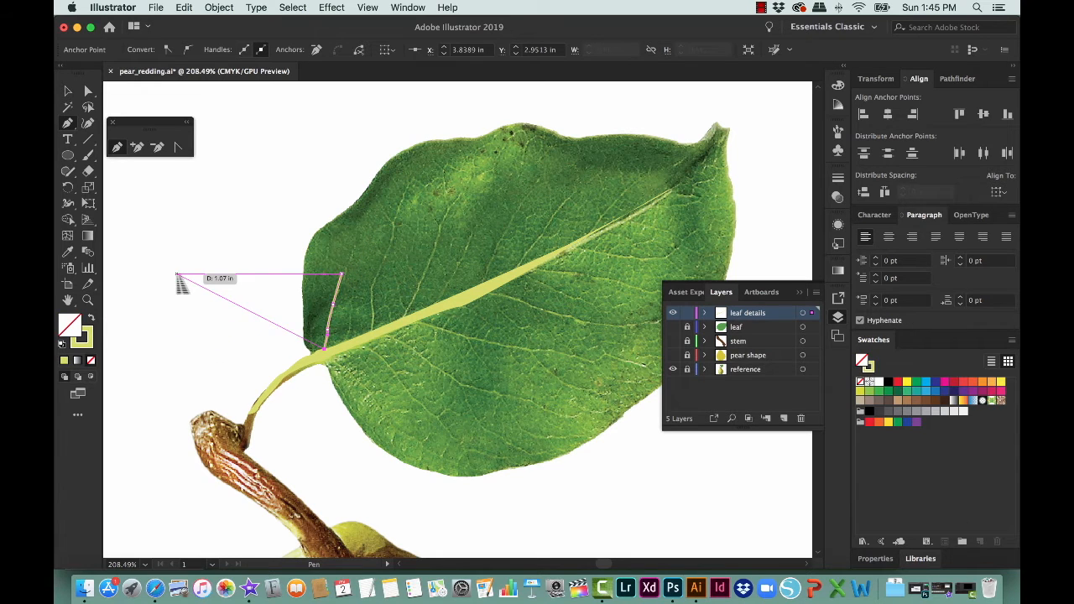
key("v")
left_click(256, 304)
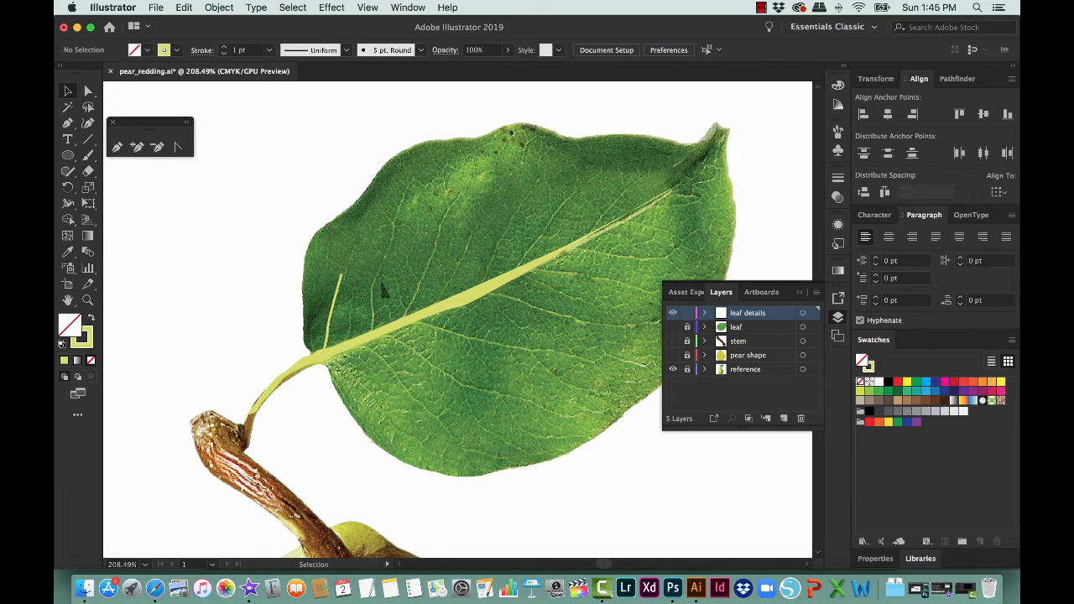
Step: Trace the second side vein above the central vein, from near the leaf's upper edge down to the central vein
key("p")
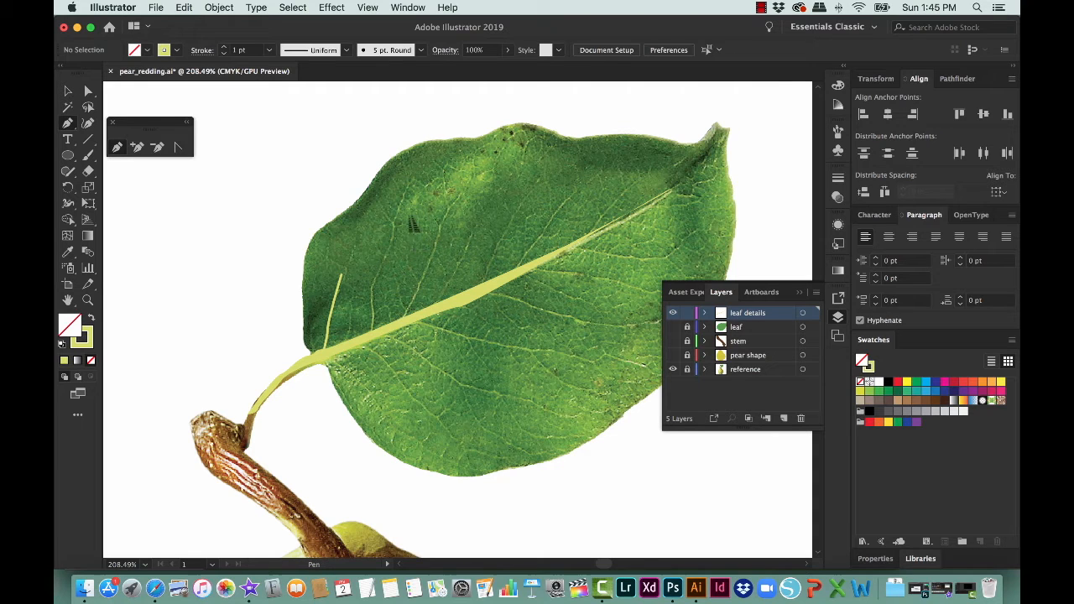
left_click(408, 195)
left_click(398, 209)
left_click(394, 226)
left_click(386, 255)
left_click(372, 282)
left_click(374, 299)
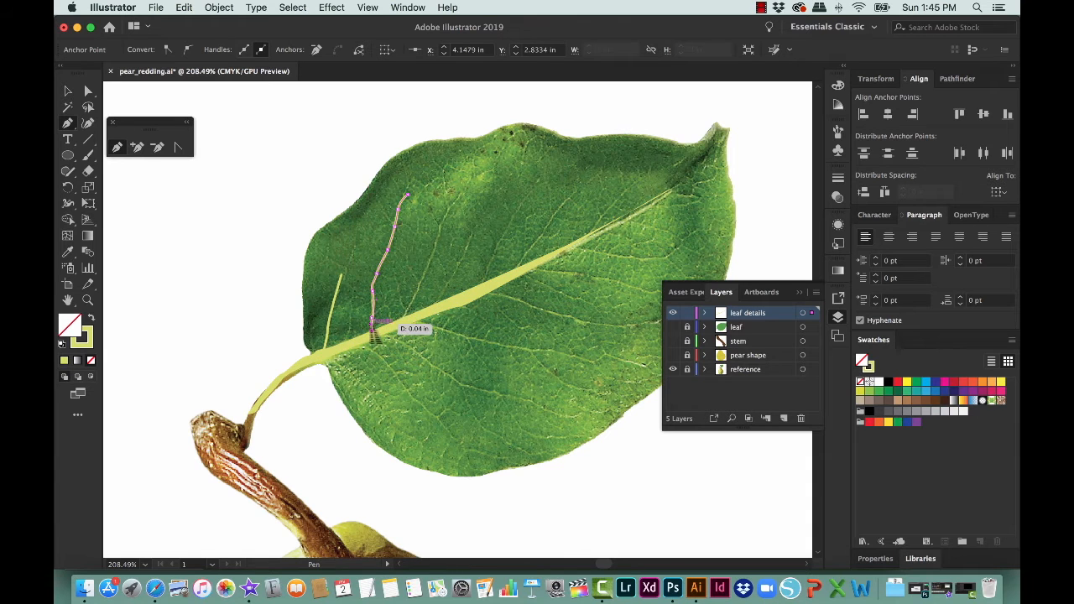
left_click(371, 328)
key("v")
left_click(304, 209)
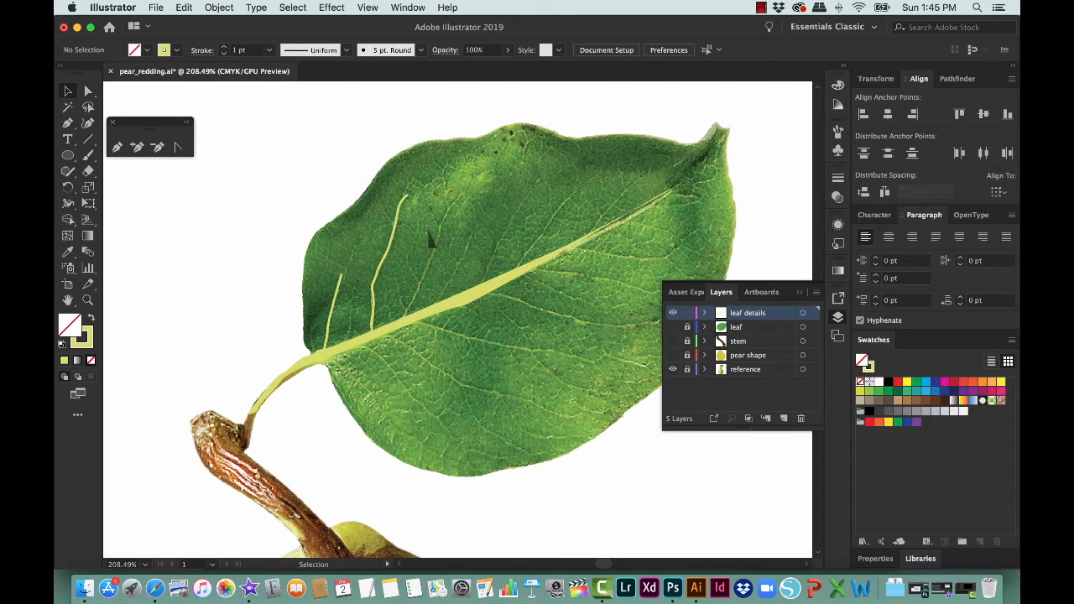
Step: Trace the third side vein above the central vein as an open Pen path ending on the central vein
key("i")
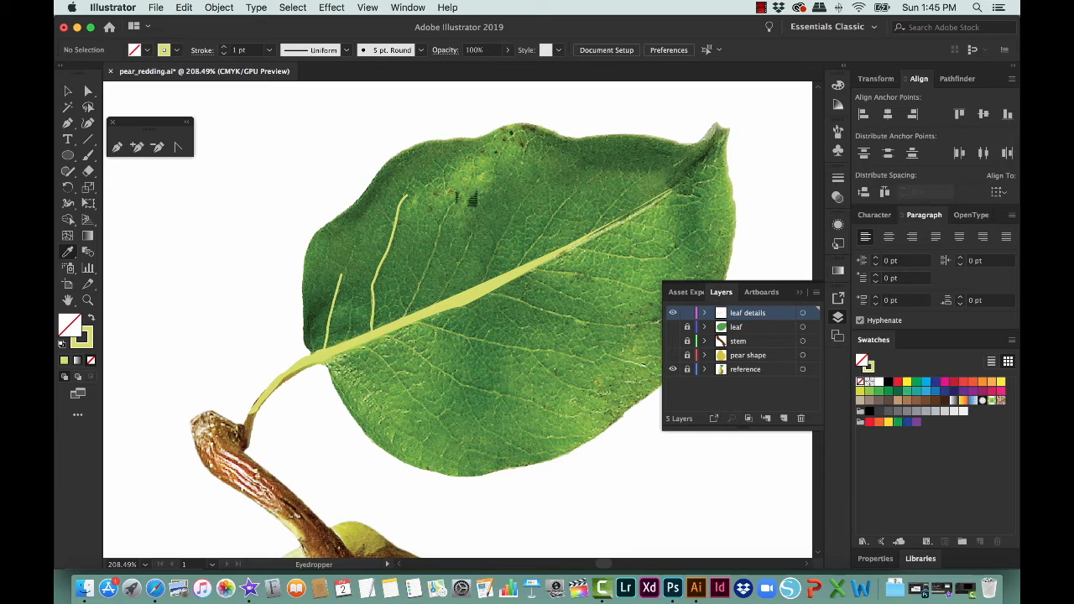
key("p")
left_click(464, 195)
left_click_drag(433, 249, 417, 305)
left_click(408, 315)
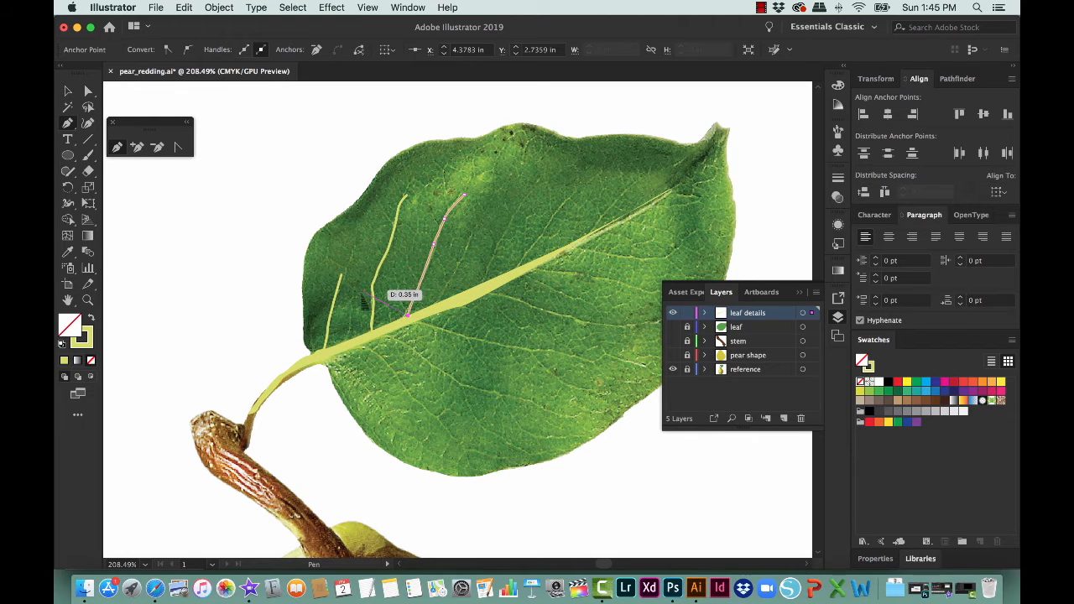
key("v")
left_click(281, 252)
Step: Trace the side vein below the central vein that runs from the leaf base along the lower edge
key("p")
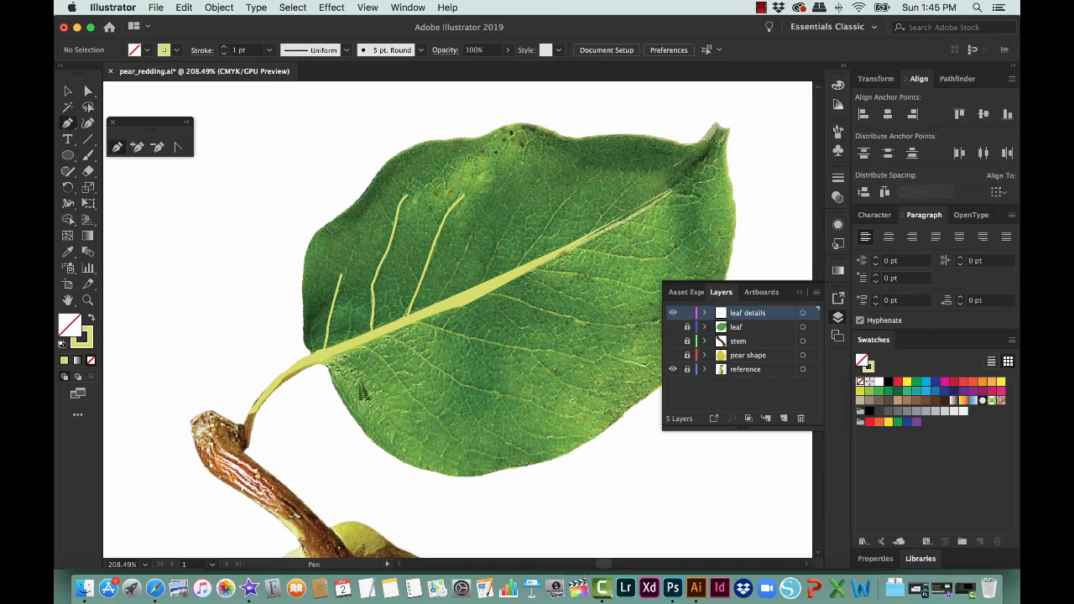
left_click_drag(327, 357, 389, 422)
key("v")
left_click(309, 348)
left_click(241, 314)
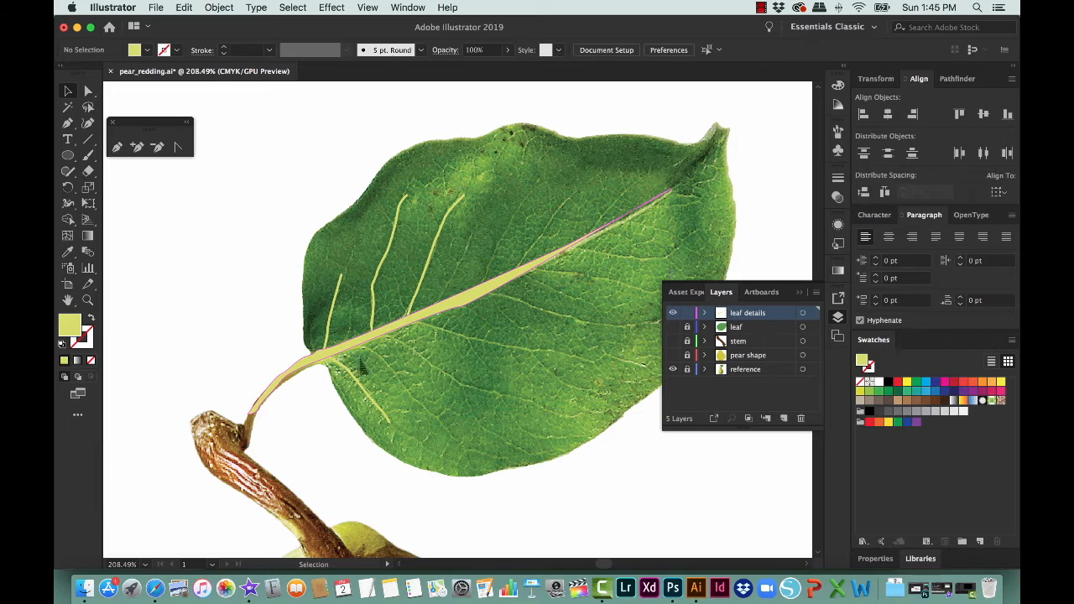
Step: Trace the second side vein below the central vein as an open path with a yellow-green stroke and no fill
key("p")
left_click_drag(357, 346, 205, 343)
left_click(92, 318)
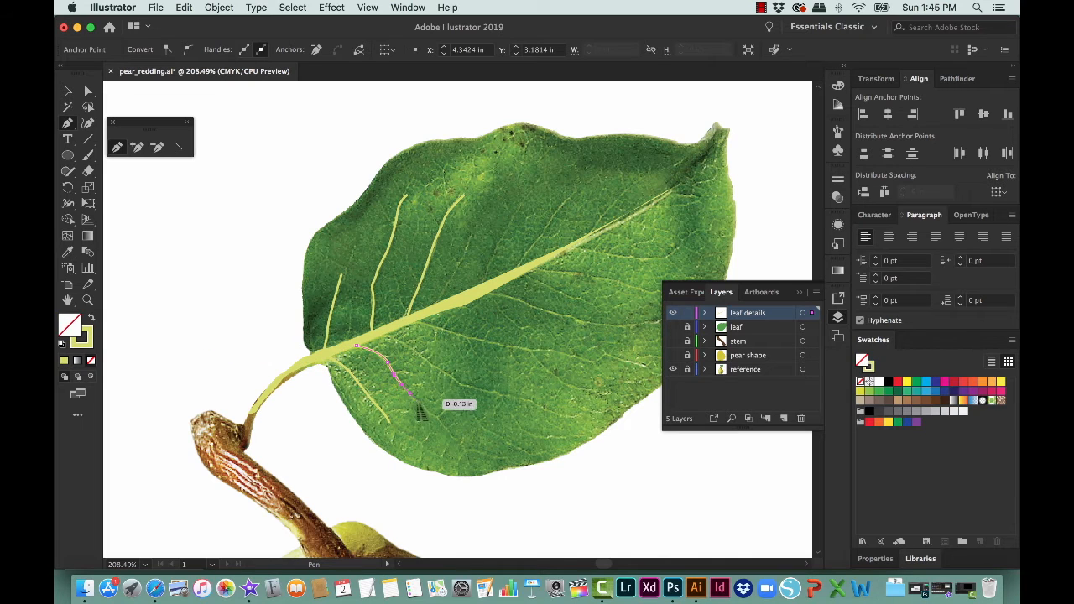
key("v")
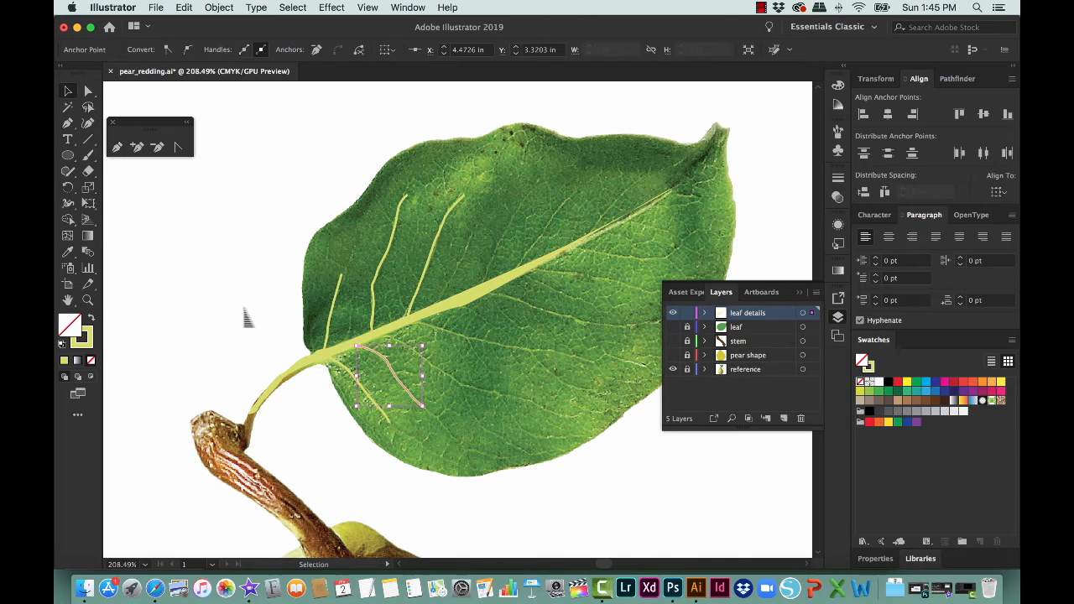
left_click(242, 311)
Step: Trace the long third side vein below the central vein, curving out towards the leaf's lower edge
key("p")
left_click_drag(383, 337, 422, 386)
left_click(241, 288, "super")
Step: Trace the fourth side vein below the central vein with the Pen tool as an open curved path
key("p")
left_click(412, 322)
left_click_drag(448, 331, 581, 364)
key("v")
left_click(263, 273)
Step: Trace the short branch that splits downward off the fourth lower side vein
key("p")
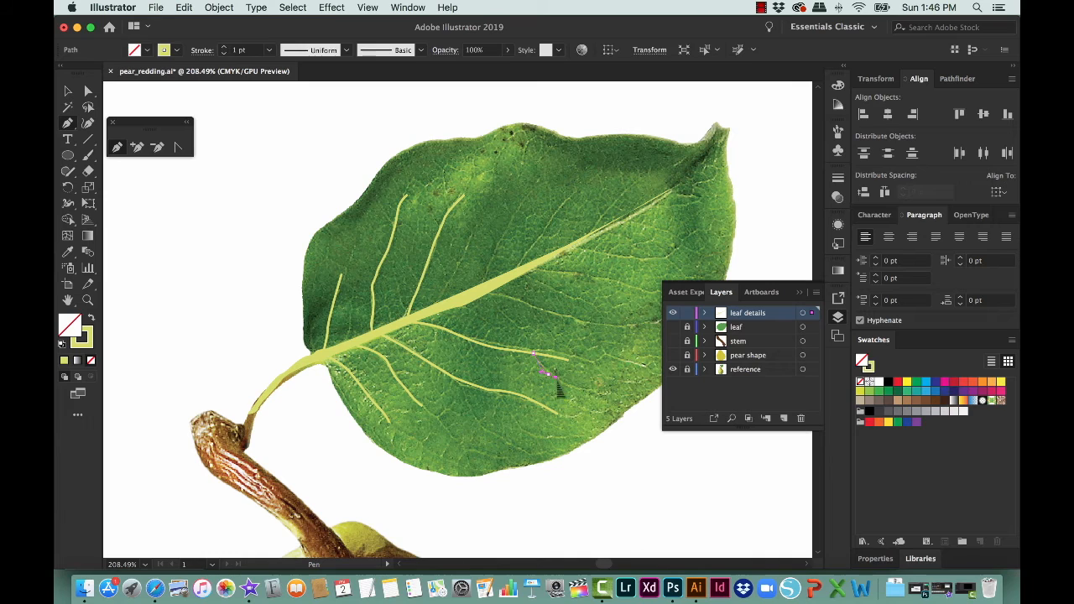
left_click(569, 386)
left_click(264, 311, "super")
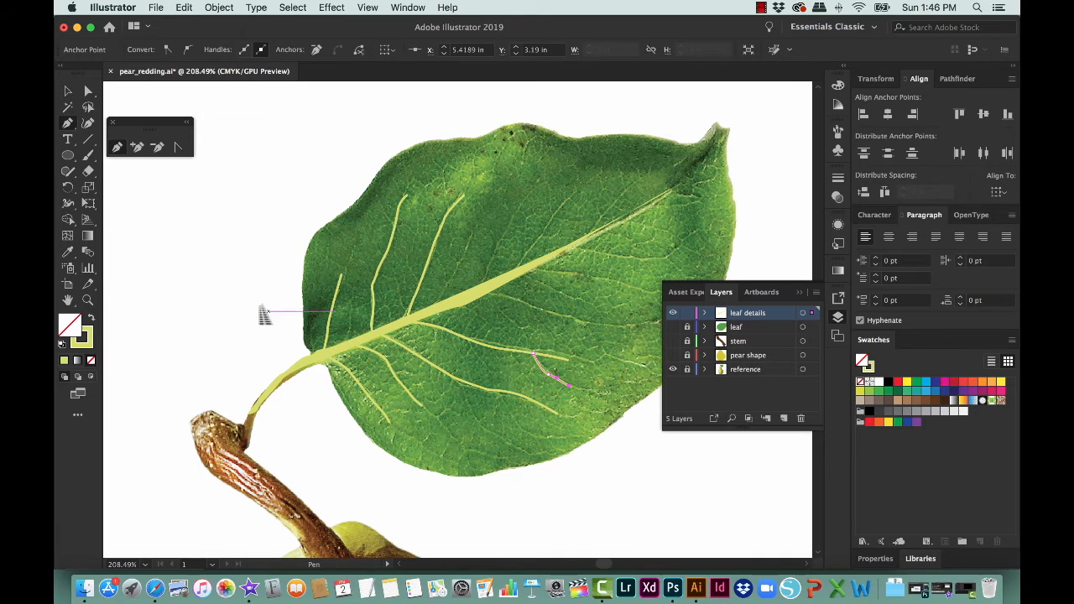
left_click(250, 300)
key("Escape")
Step: Trace the fifth lower side vein, from the middle of the central vein out towards the leaf's far edge
left_click(492, 292)
left_click_drag(603, 325, 637, 324)
left_click(637, 323)
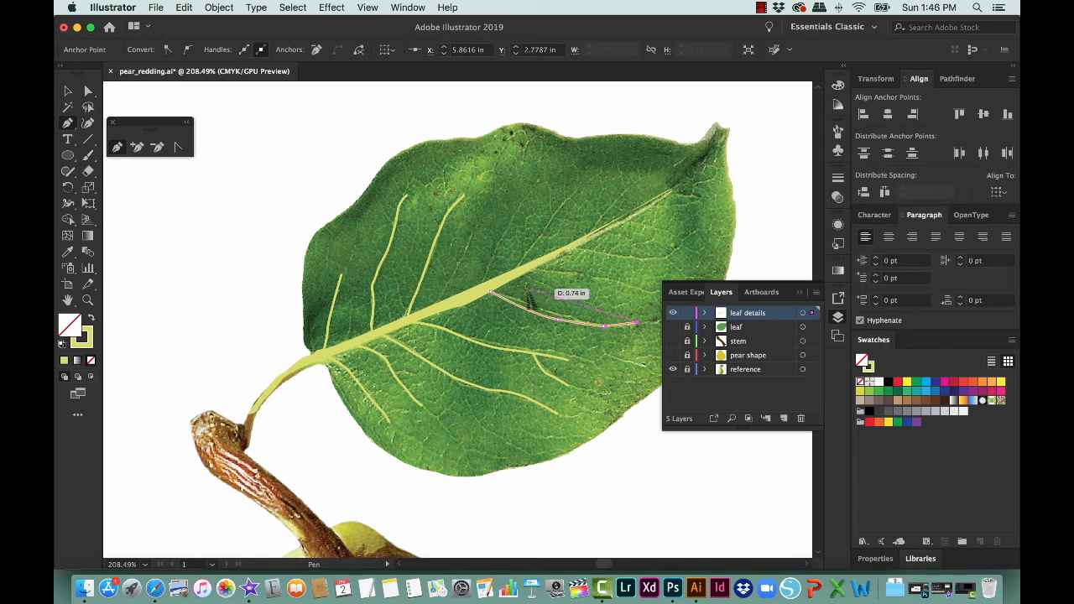
left_click(251, 276, "super")
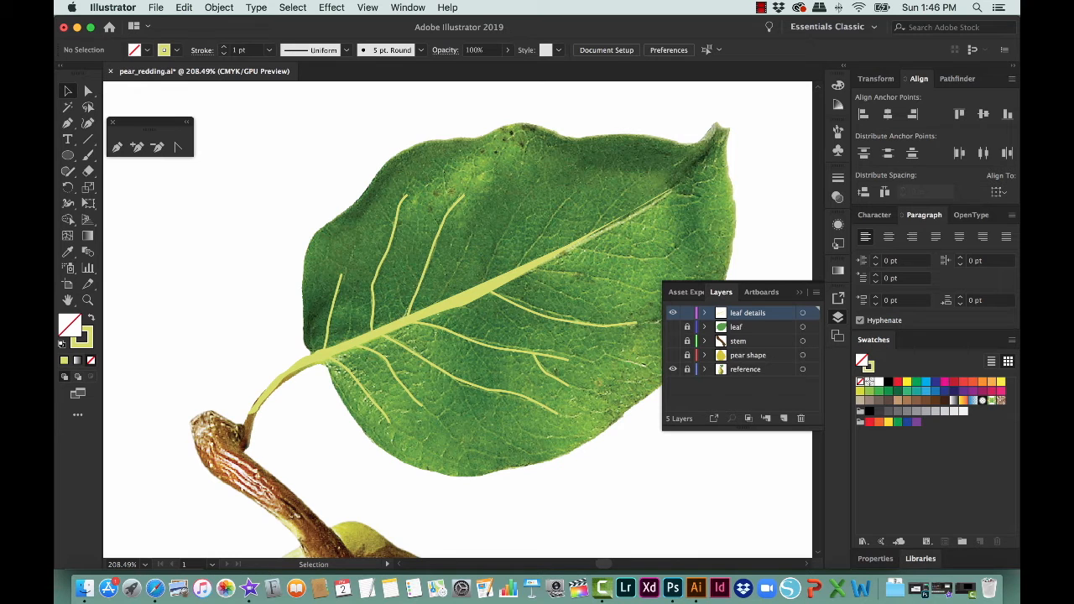
Step: Hide and lock the leaf details layer and add a new layer named "leaf shading" above it
left_click(672, 312)
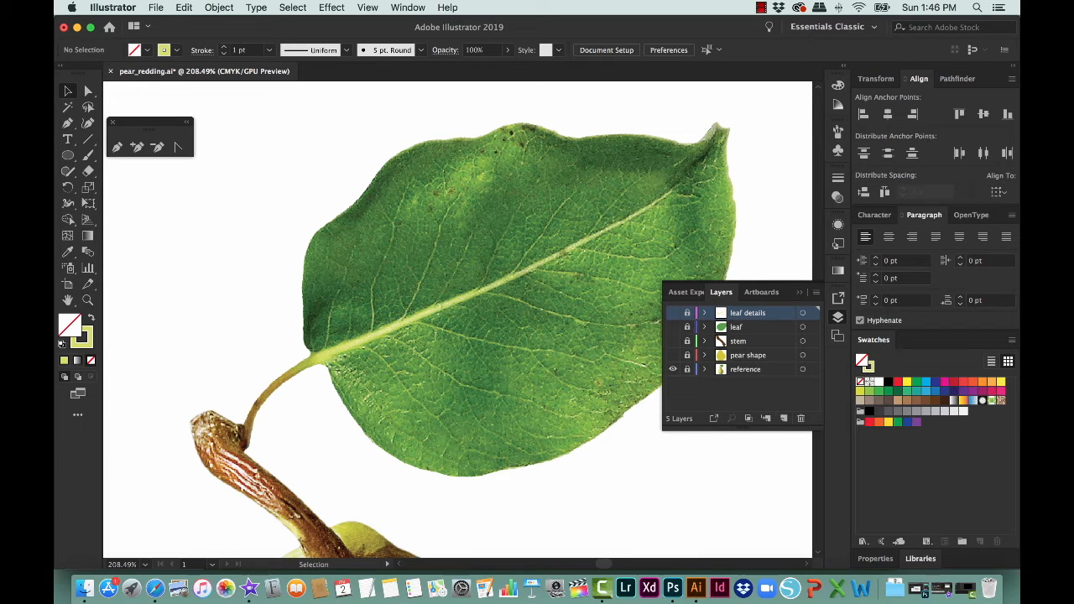
left_click(784, 418)
double_click(741, 313)
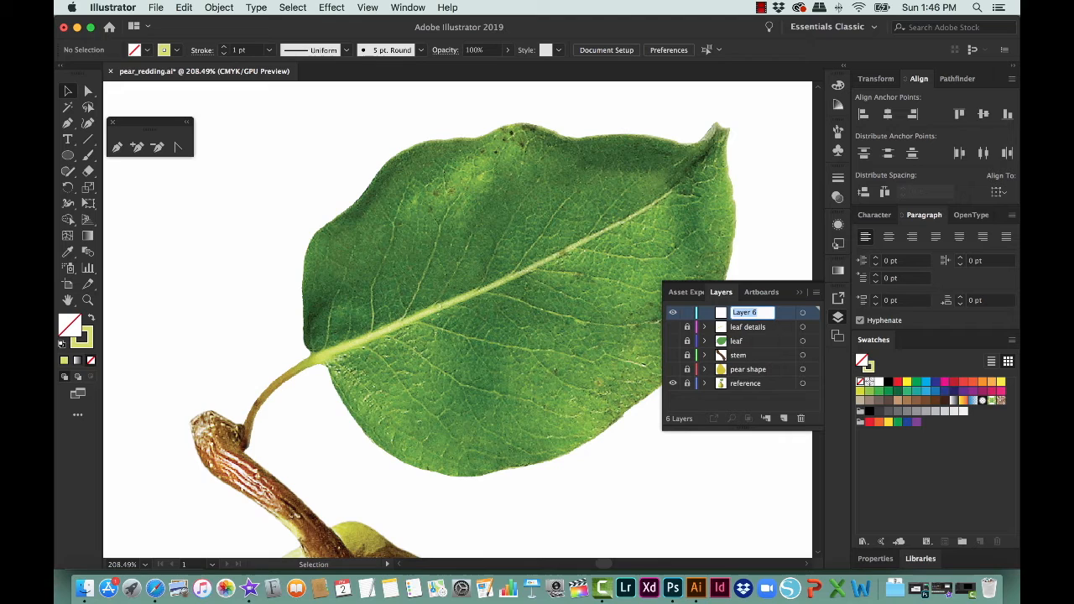
type("leaf shading")
key("Return")
Step: Trace the small dark shadow at the leaf base as a closed shape and fill it with a dark green sampled from the photo
left_click(116, 147)
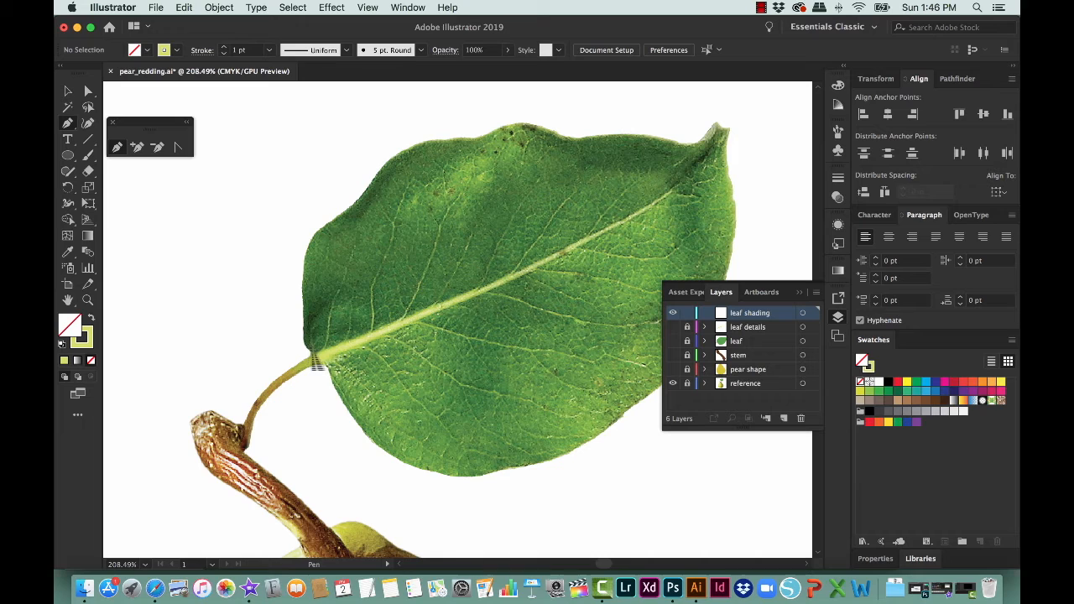
left_click_drag(312, 351, 334, 288)
left_click(343, 276)
left_click(330, 307)
left_click_drag(334, 336, 331, 341)
left_click(313, 351)
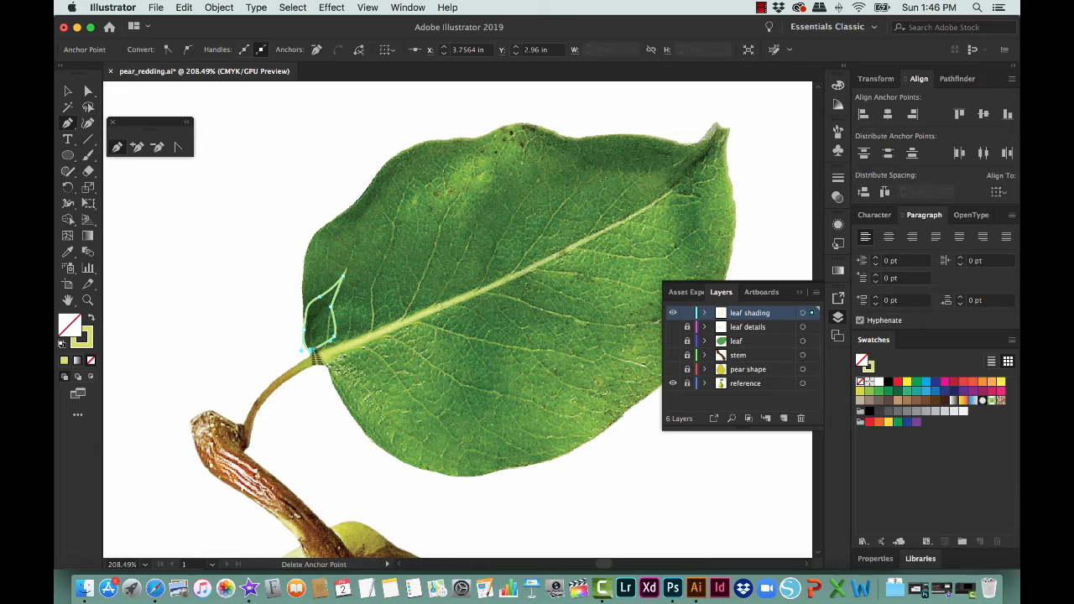
key("i")
left_click(336, 333)
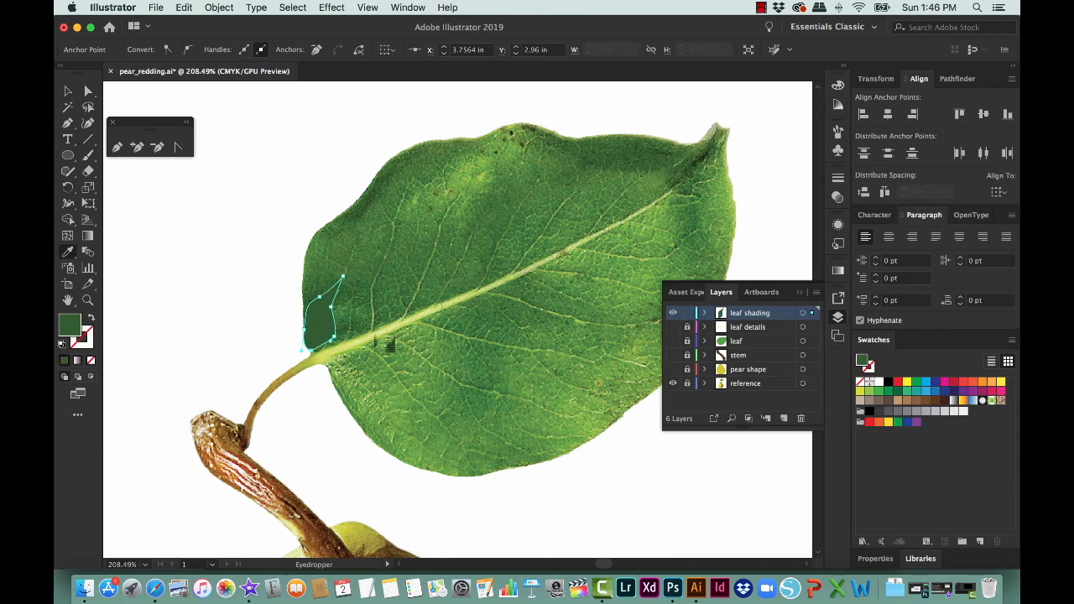
Step: Deselect the dark shadow shape and start a new Pen path on the leaf's outer edge beside it
key("p")
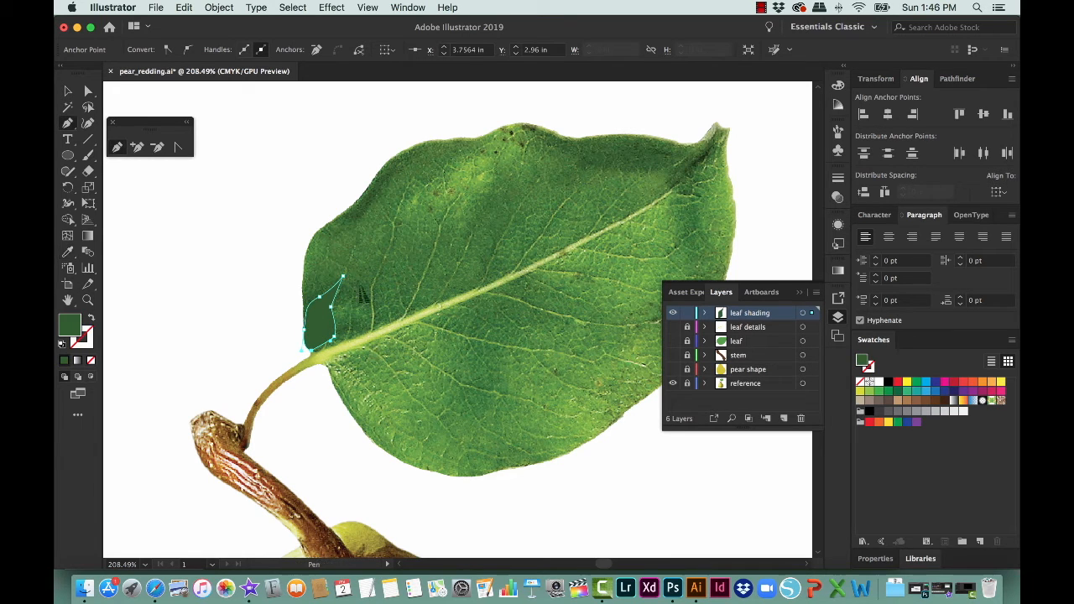
left_click(302, 224, "super")
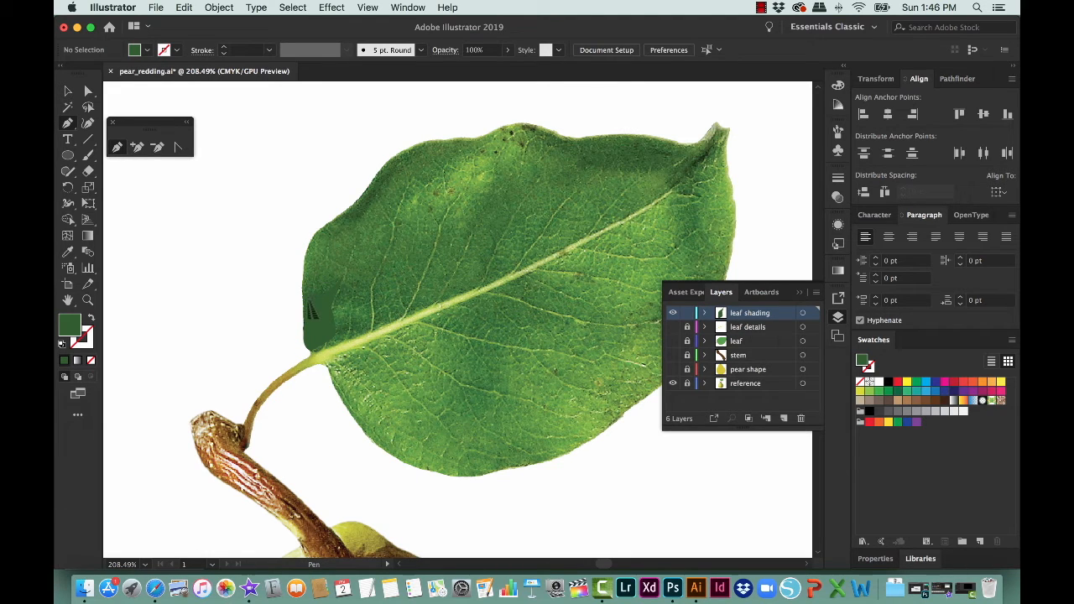
left_click(304, 301)
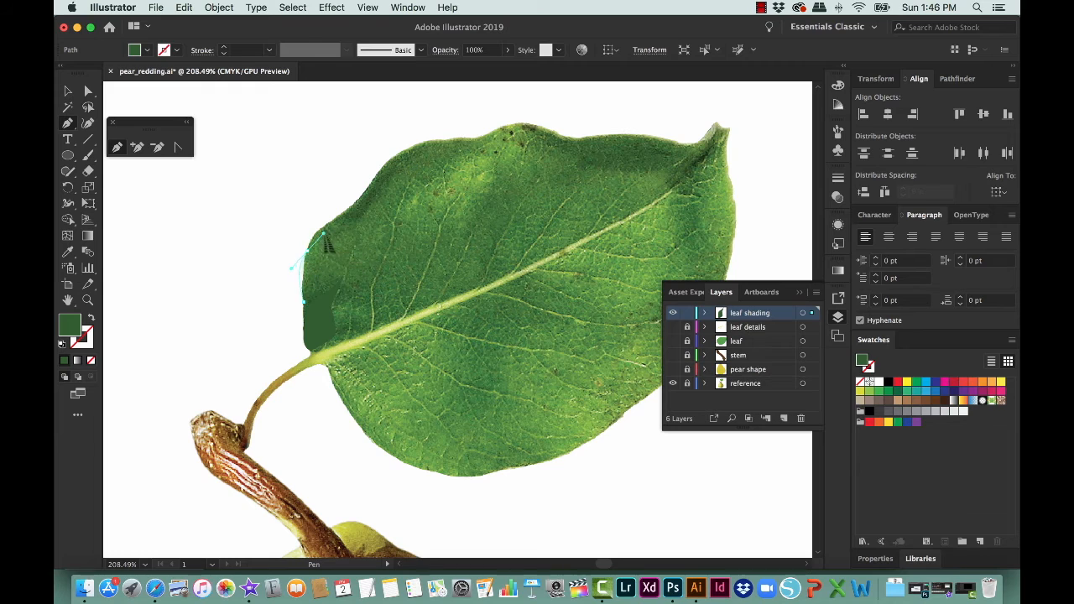
left_click_drag(323, 226, 327, 235)
left_click(91, 317)
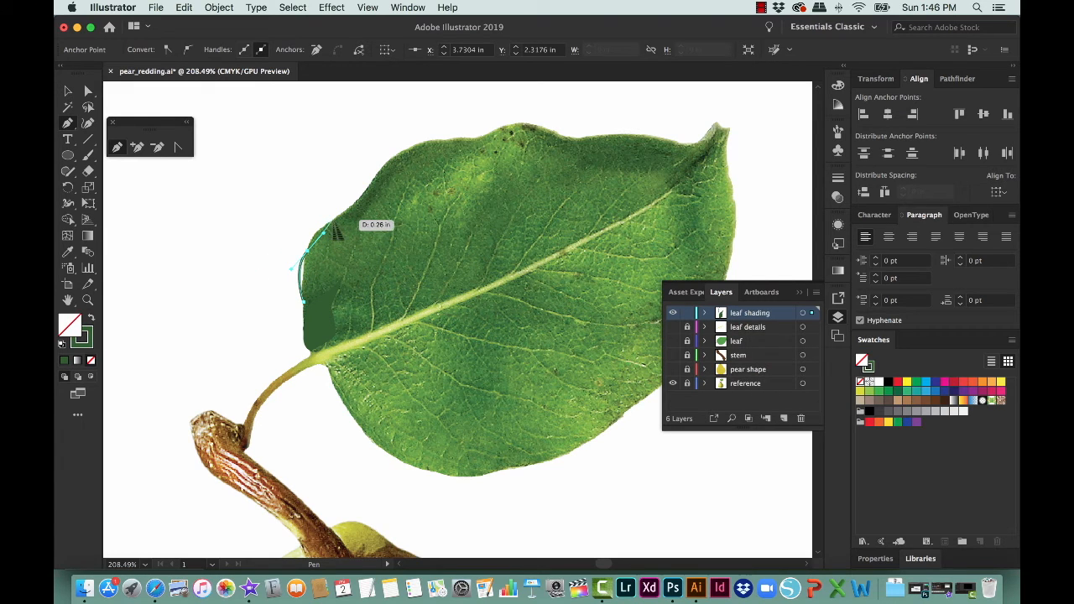
key("super+z")
key("super+z")
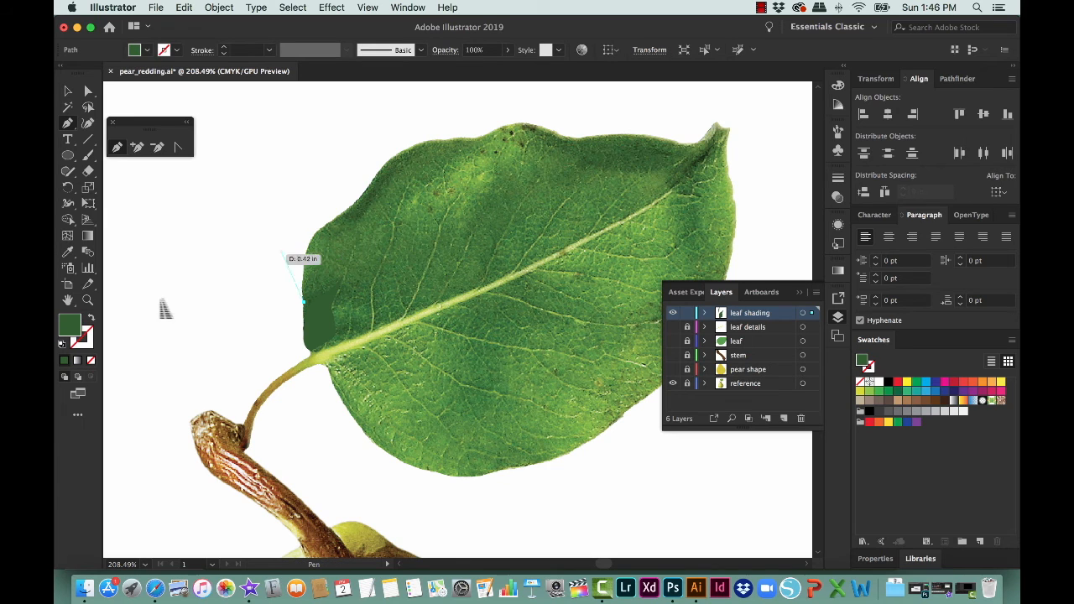
Step: Trace the large shaded area above the central vein, around the light patch, as a closed shape and fill it with a mid green from the photo
left_click(92, 318)
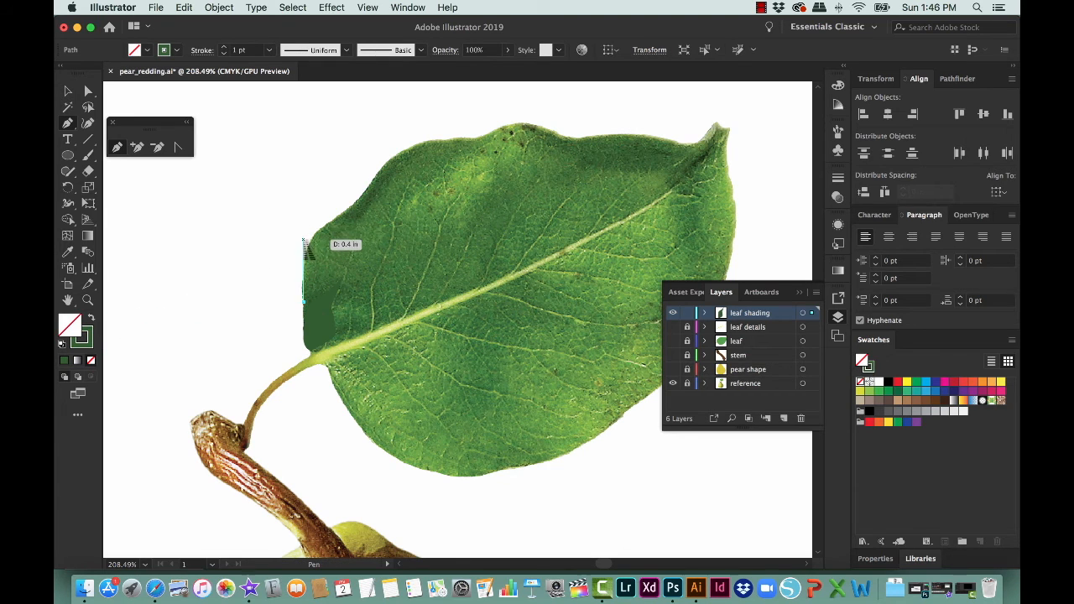
left_click_drag(313, 234, 345, 215)
left_click_drag(374, 176, 581, 166)
left_click(448, 139)
left_click(468, 143)
left_click(593, 168)
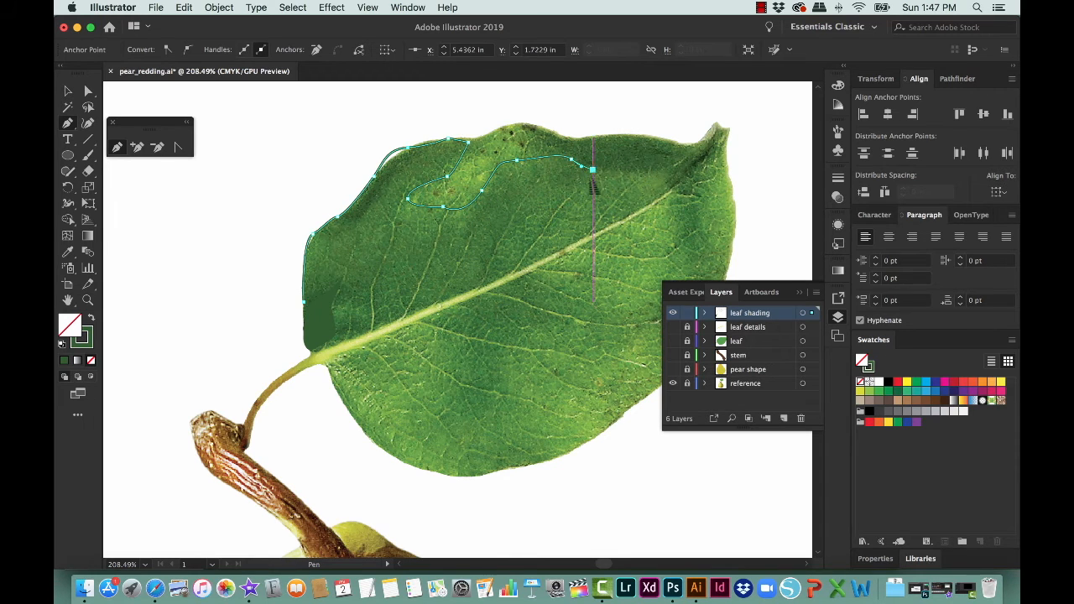
left_click_drag(535, 214, 525, 270)
left_click(513, 271)
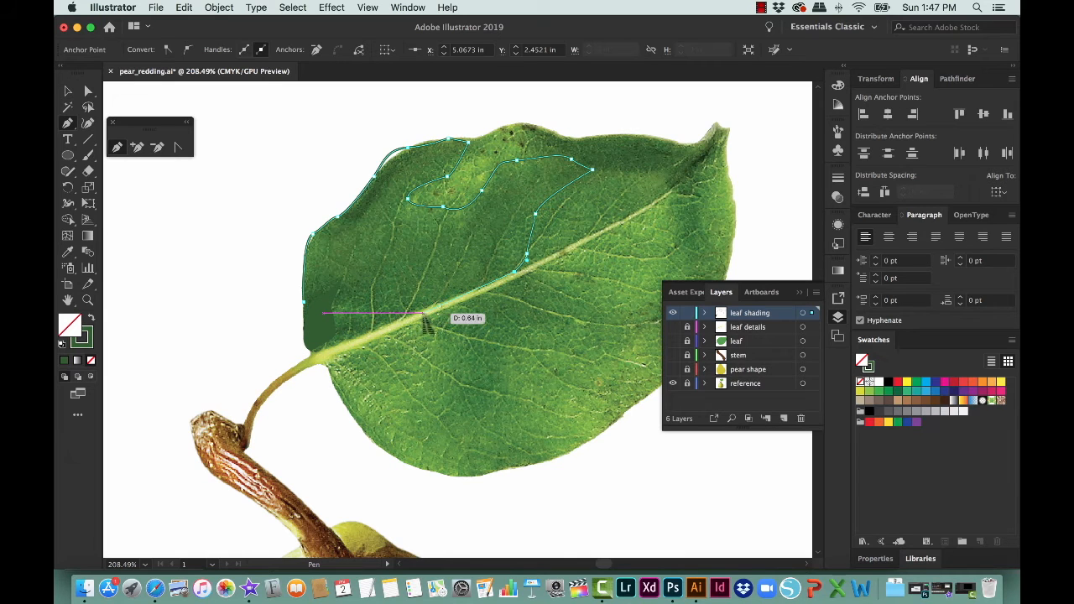
left_click_drag(421, 313, 411, 317)
left_click_drag(334, 347, 329, 349)
left_click(312, 350)
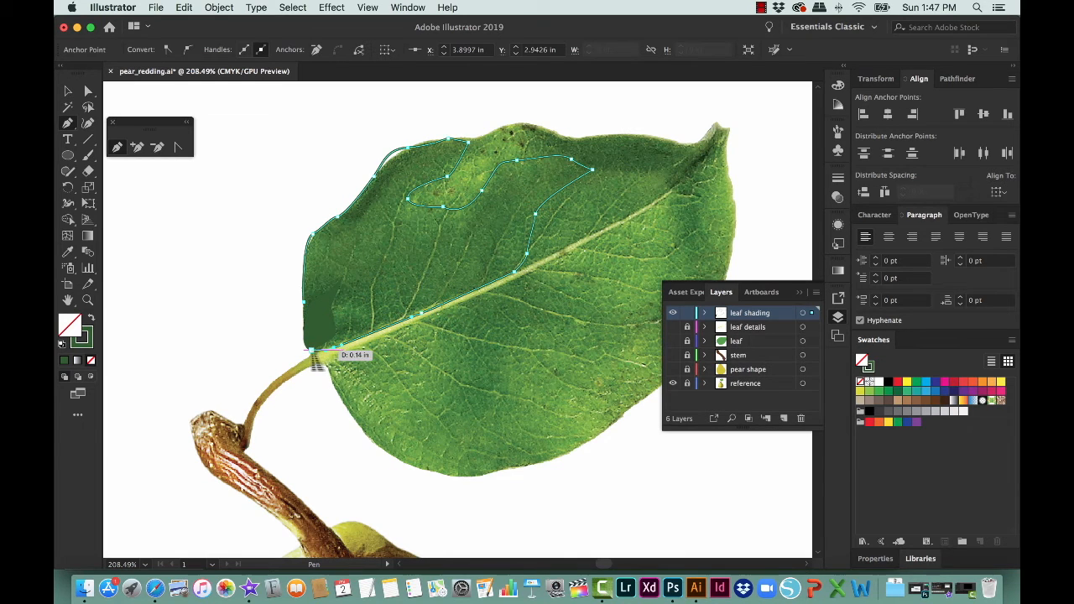
left_click(304, 302)
key("i")
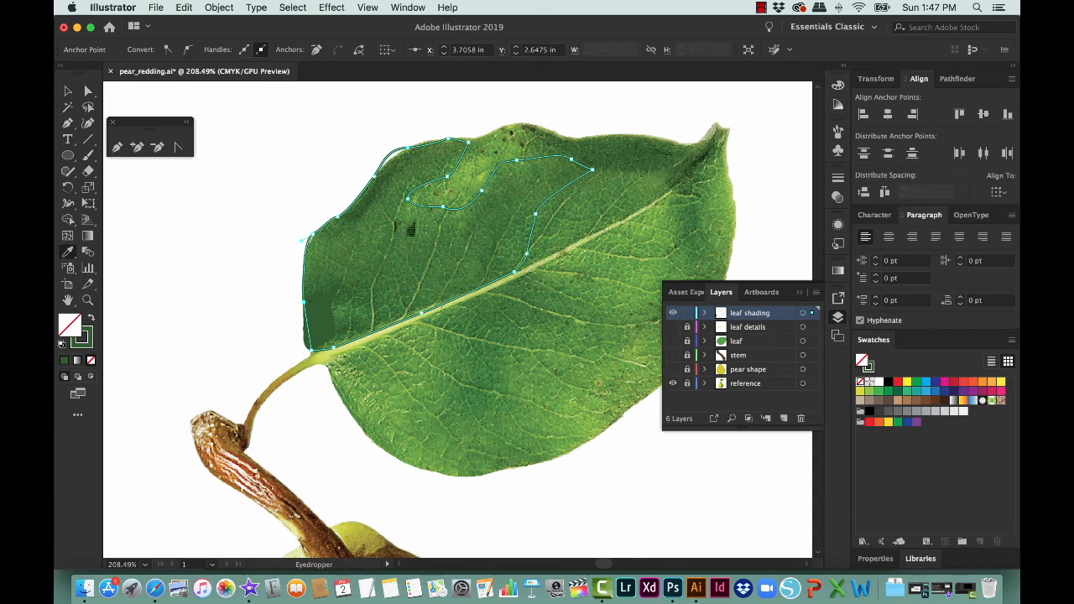
left_click(412, 220)
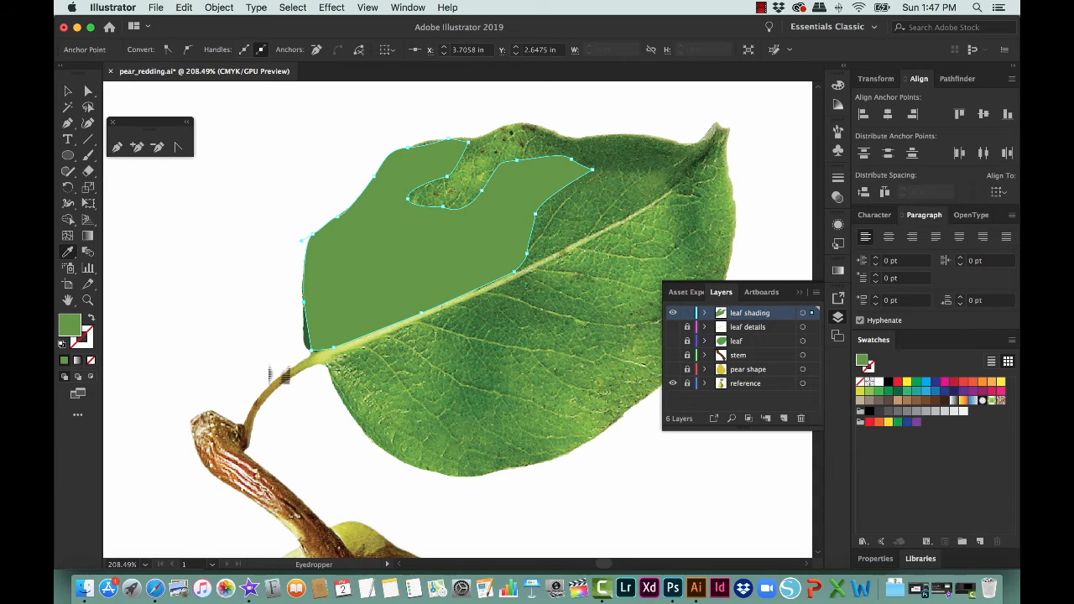
Step: Bring the small dark shadow shape at the leaf base to the front of the mid green shape and deselect it
key("v")
left_click(305, 332)
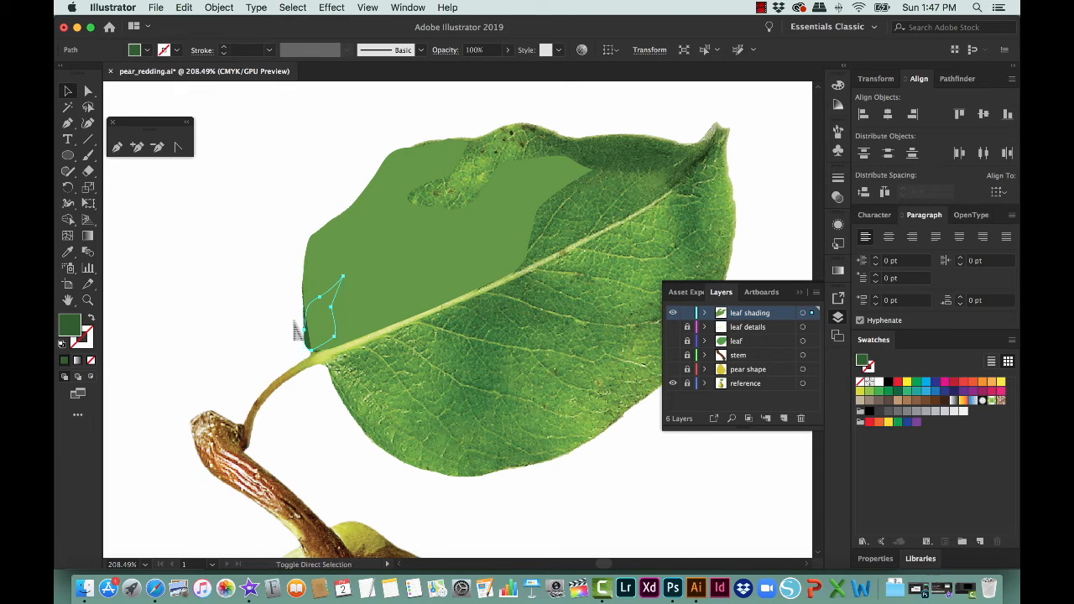
key("super+shift+bracketright")
left_click(329, 173)
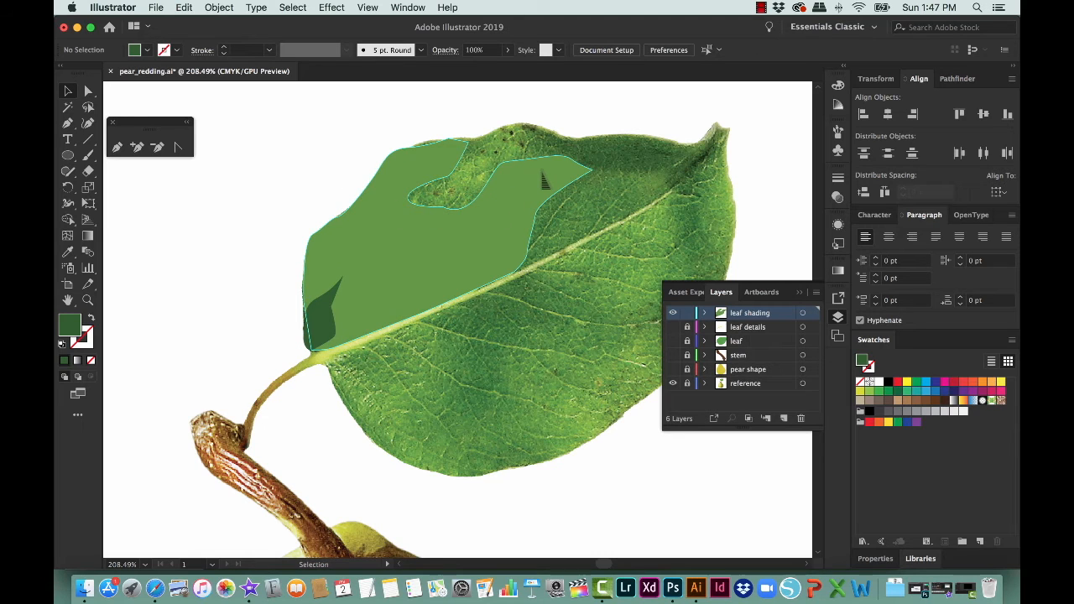
Step: Trace the dark shaded area along the leaf's upper edge near the tip as a closed shape and fill it with a dark green from the photo
key("p")
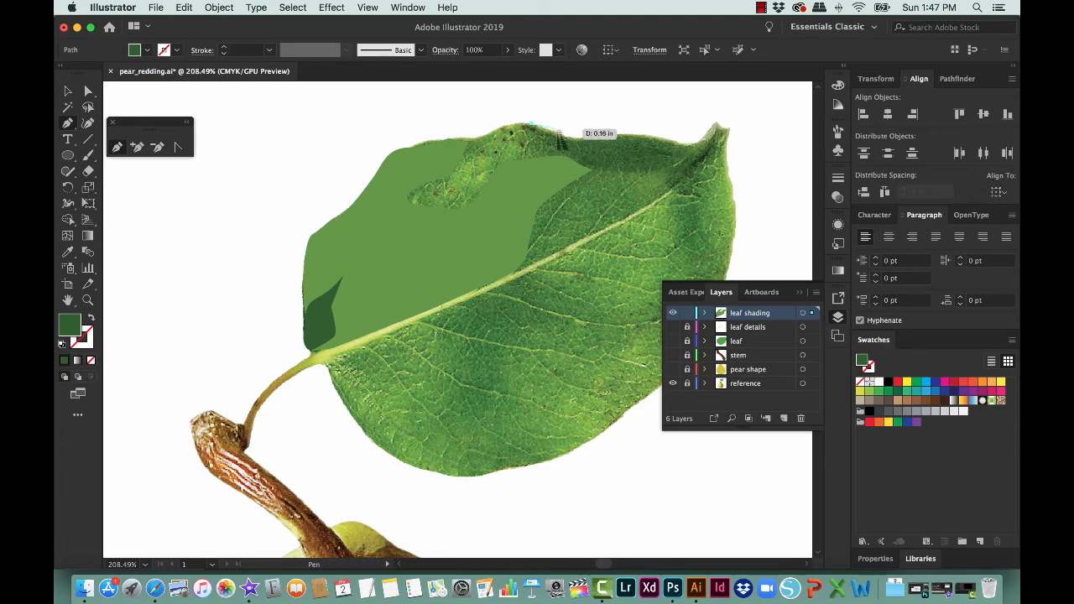
left_click(575, 139)
key("shift+x")
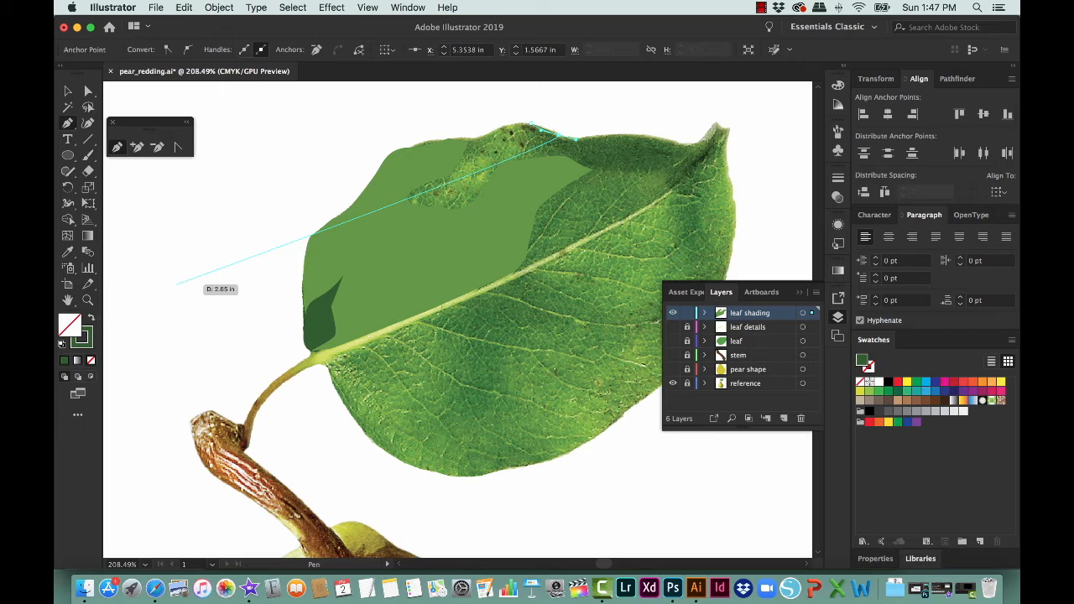
left_click_drag(602, 135, 586, 181)
left_click_drag(542, 235, 514, 271)
left_click_drag(508, 172, 531, 123)
left_click(531, 123)
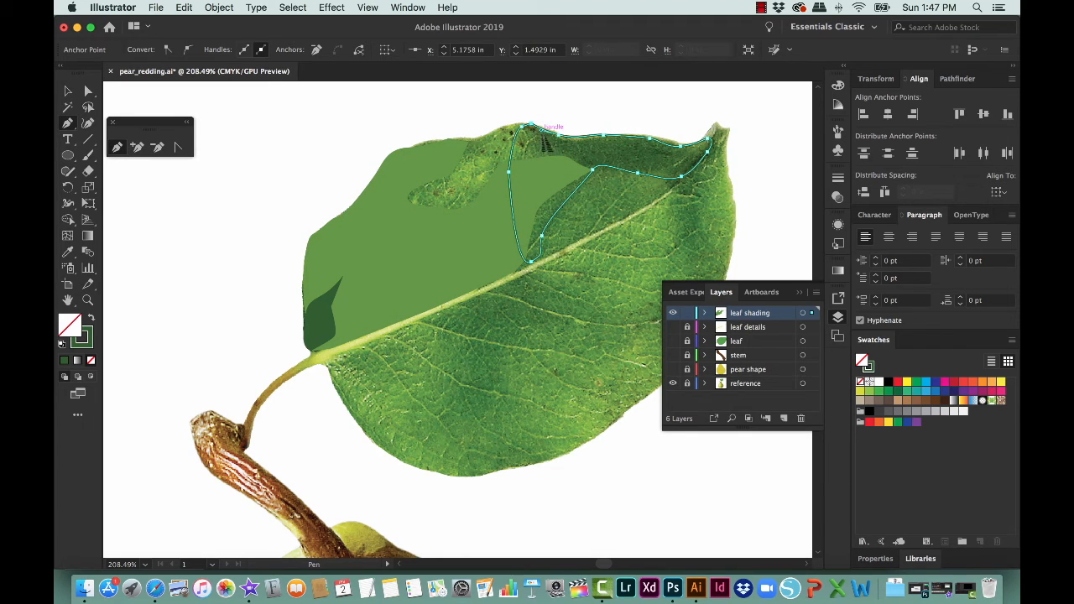
key("i")
left_click(642, 163)
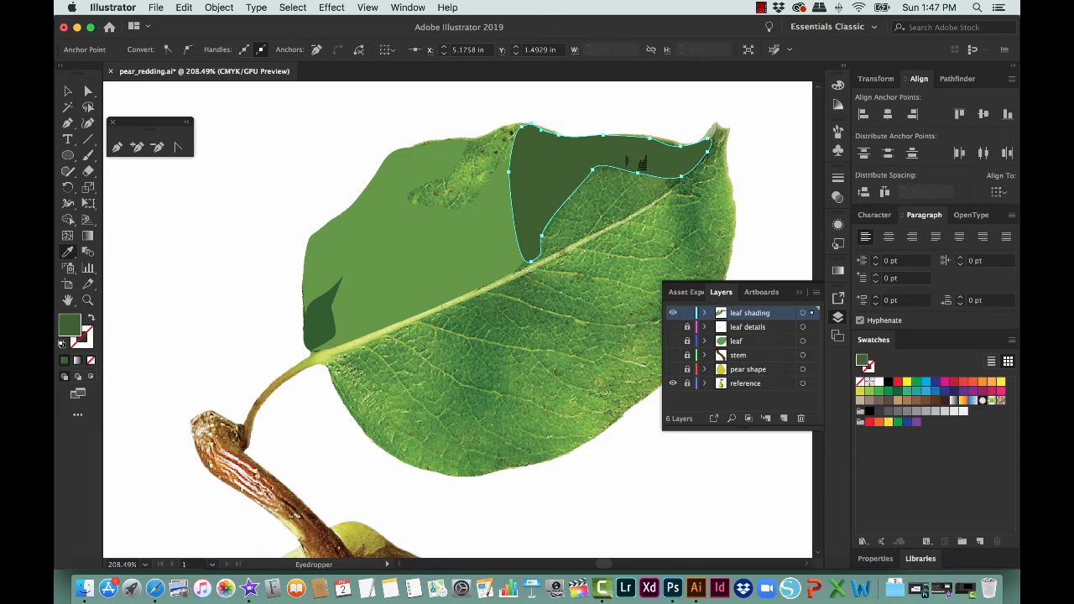
Step: Bring the mid green shape and the small dark base shadow together in front of the new dark green shape
key("v")
left_click(480, 216)
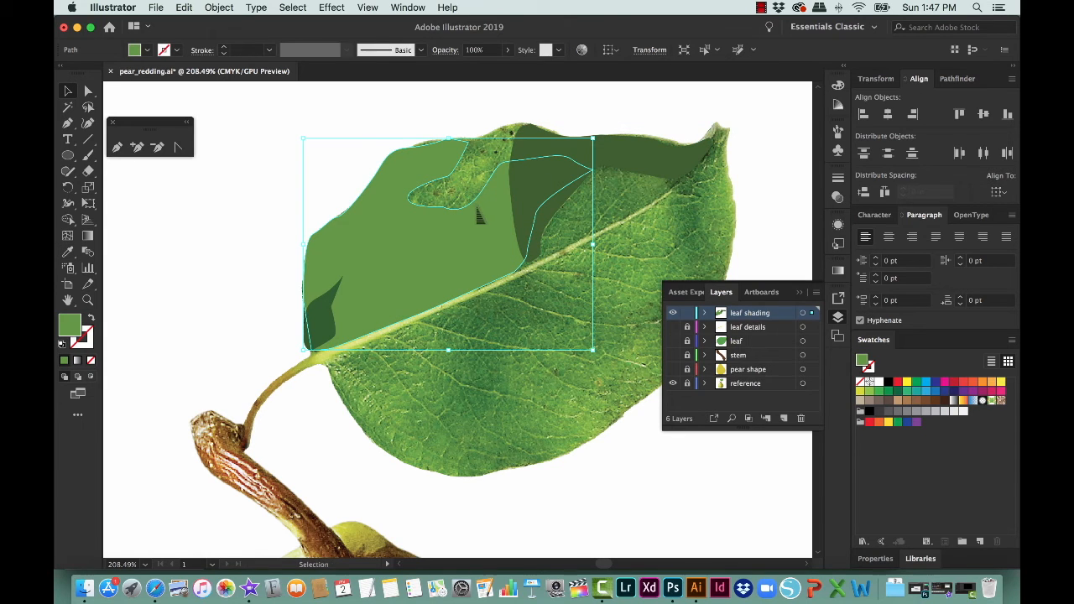
left_click(320, 335, "shift")
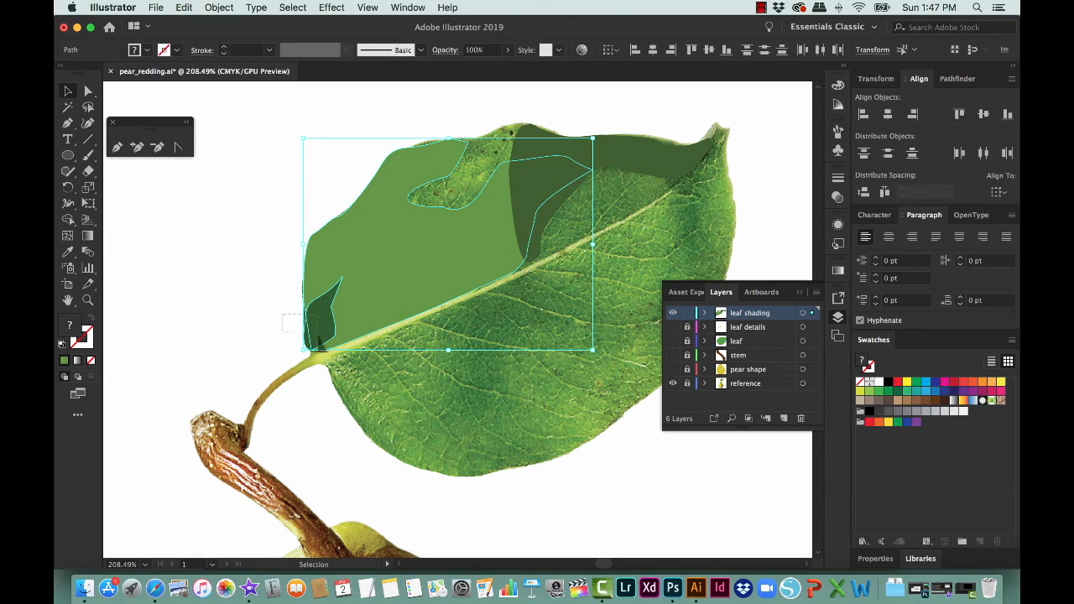
left_click_drag(262, 307, 318, 337)
key("shift+super+bracketright")
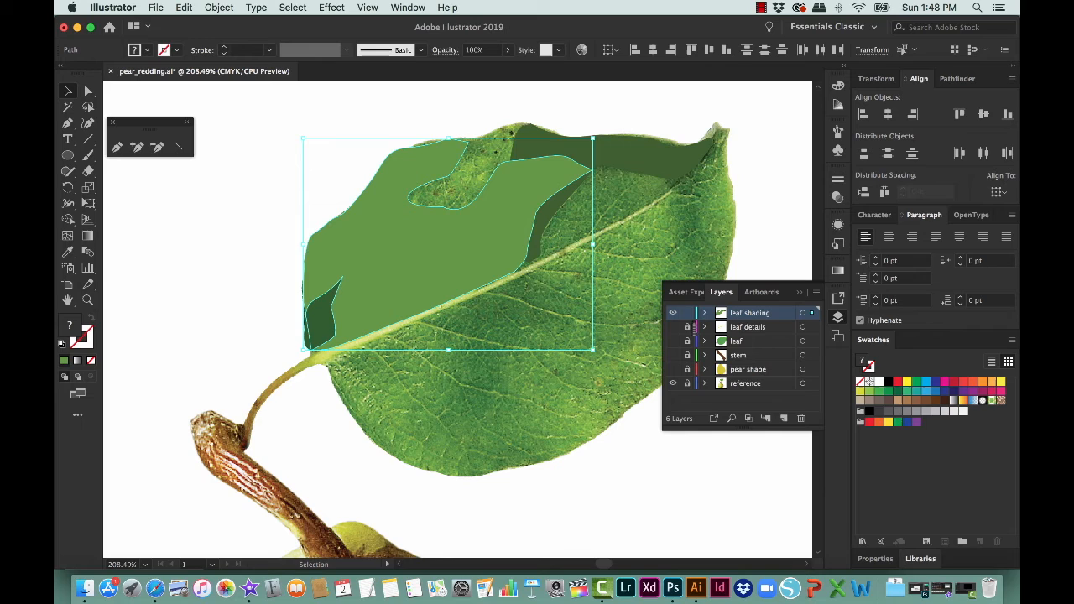
Step: Lock the leaf shading layer and show the leaf details, leaf, stem and pear shape layers
left_click(687, 315)
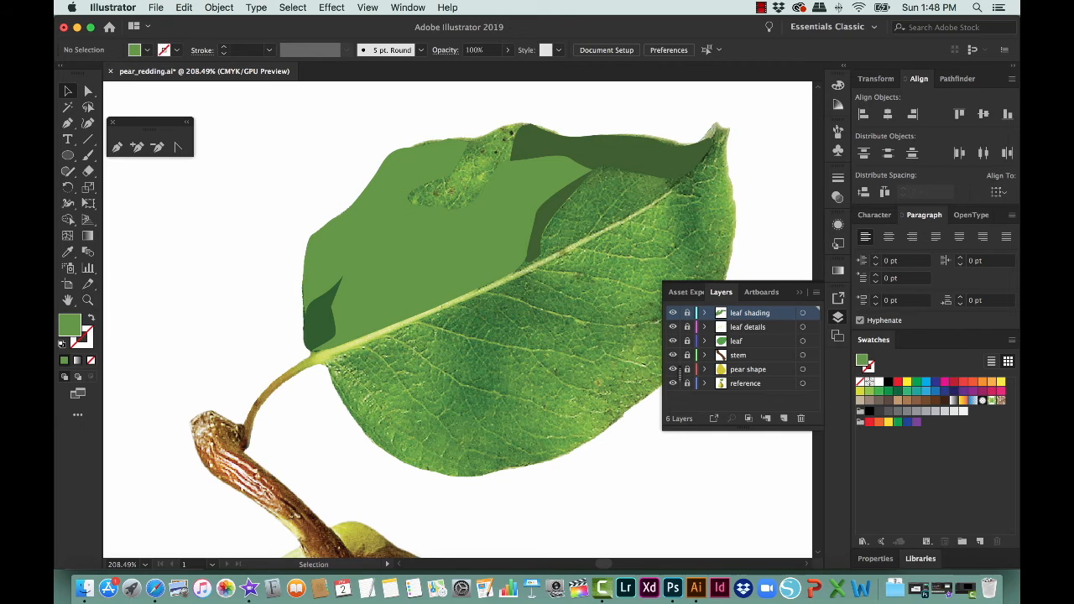
left_click_drag(673, 328, 673, 369)
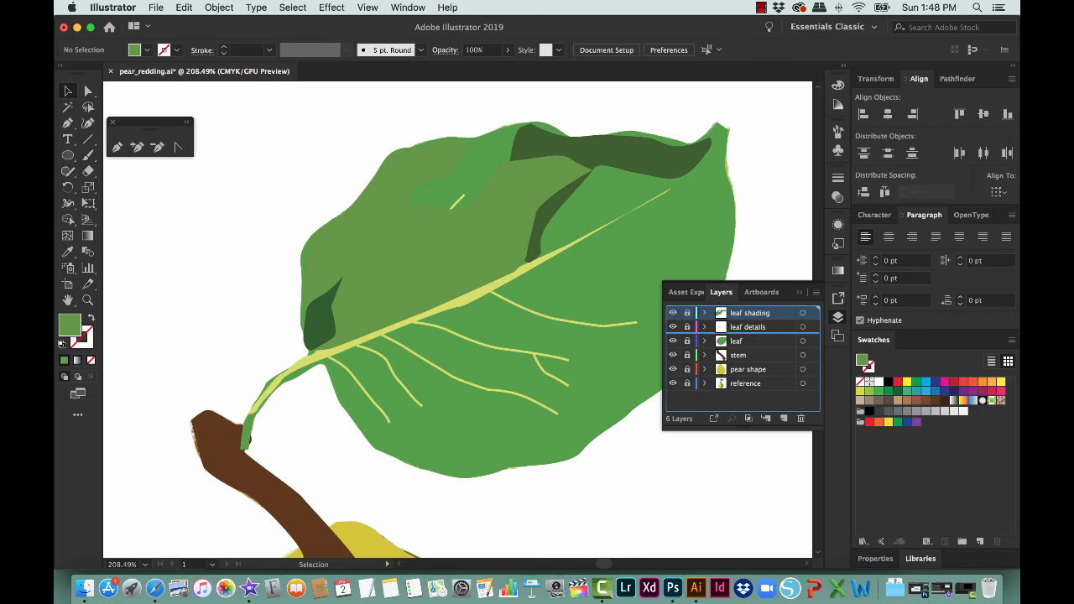
Step: Place the leaf shading layer beneath the leaf details layer so the veins lie over the shading
left_click_drag(737, 339, 736, 336)
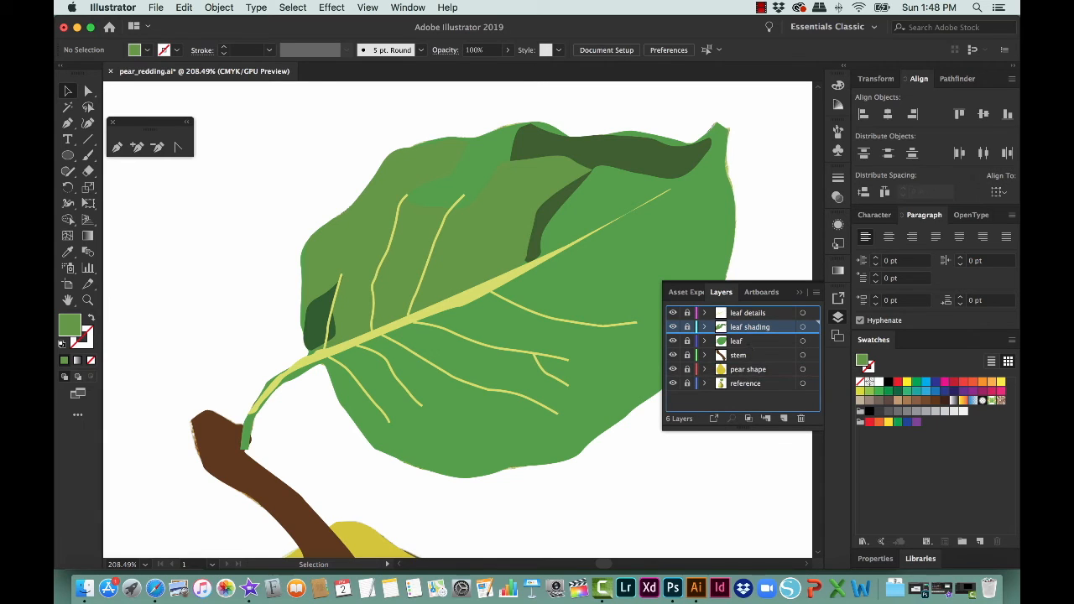
left_click_drag(749, 327, 749, 308)
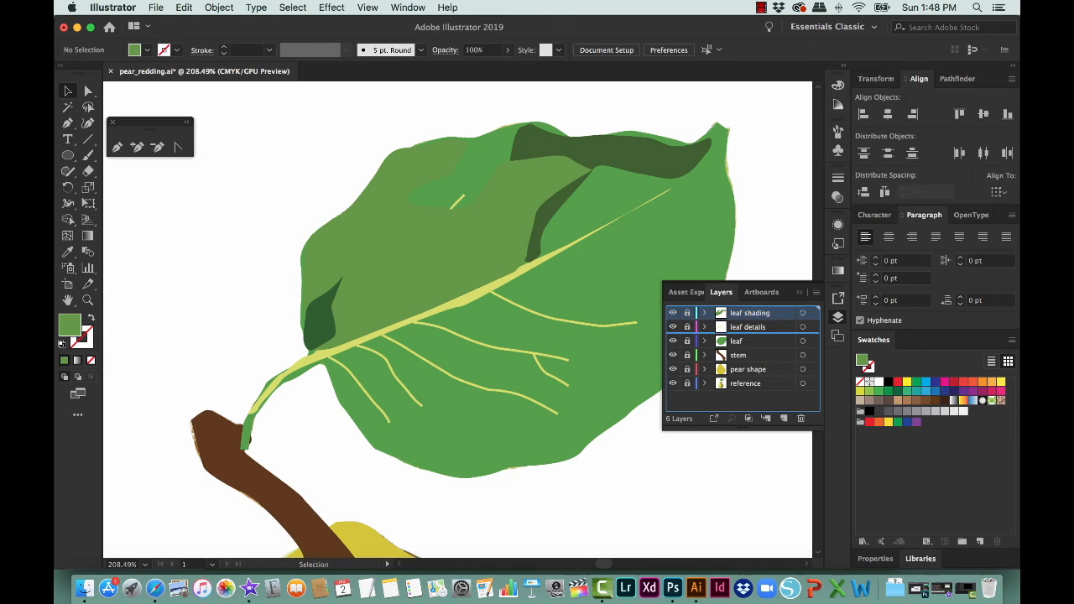
key("super+z")
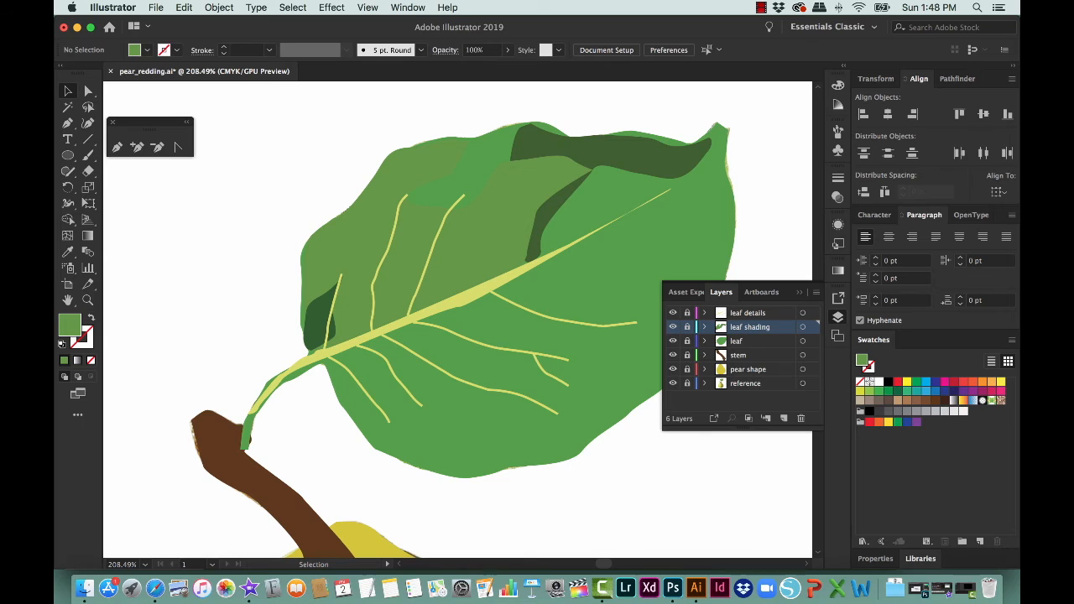
Step: Save the document and also save it as an Adobe PDF under the same file name with the Illustrator Default preset
key("super+0")
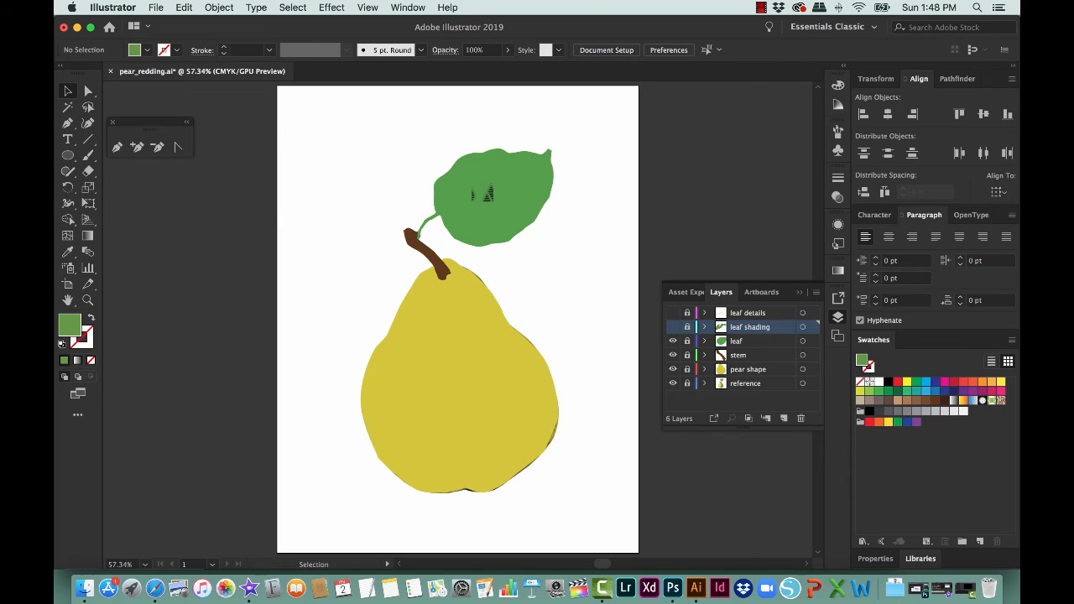
key("super+s")
left_click(156, 7)
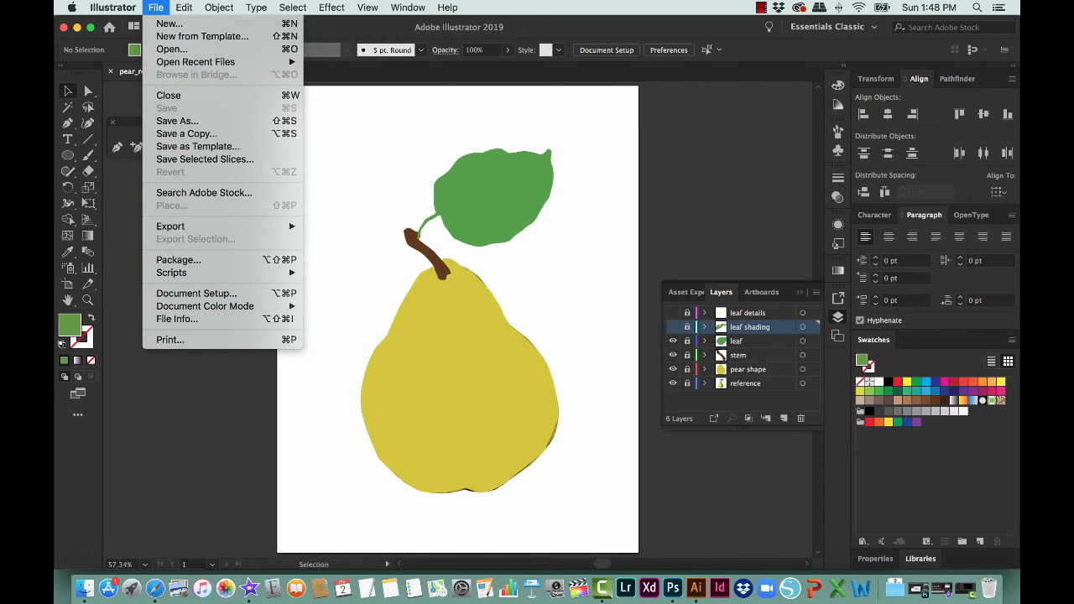
left_click(177, 121)
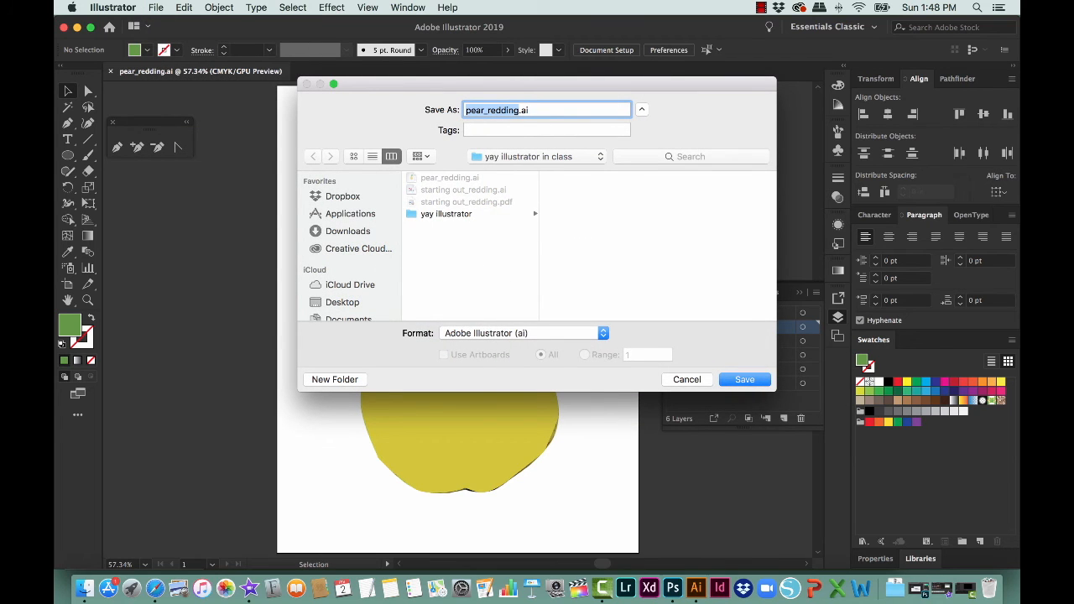
left_click(520, 333)
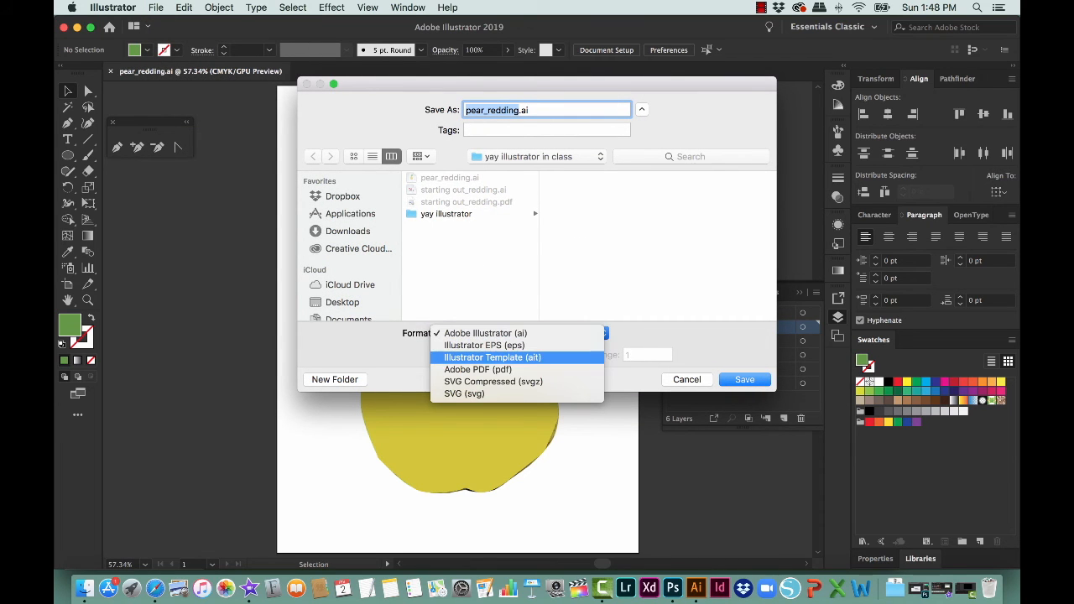
left_click(478, 369)
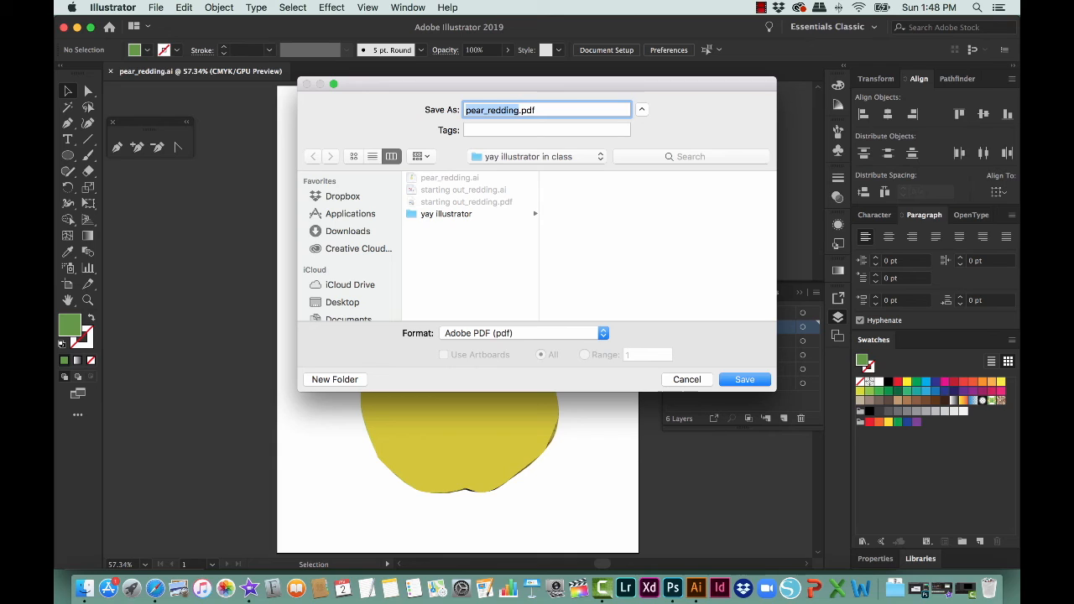
key("Return")
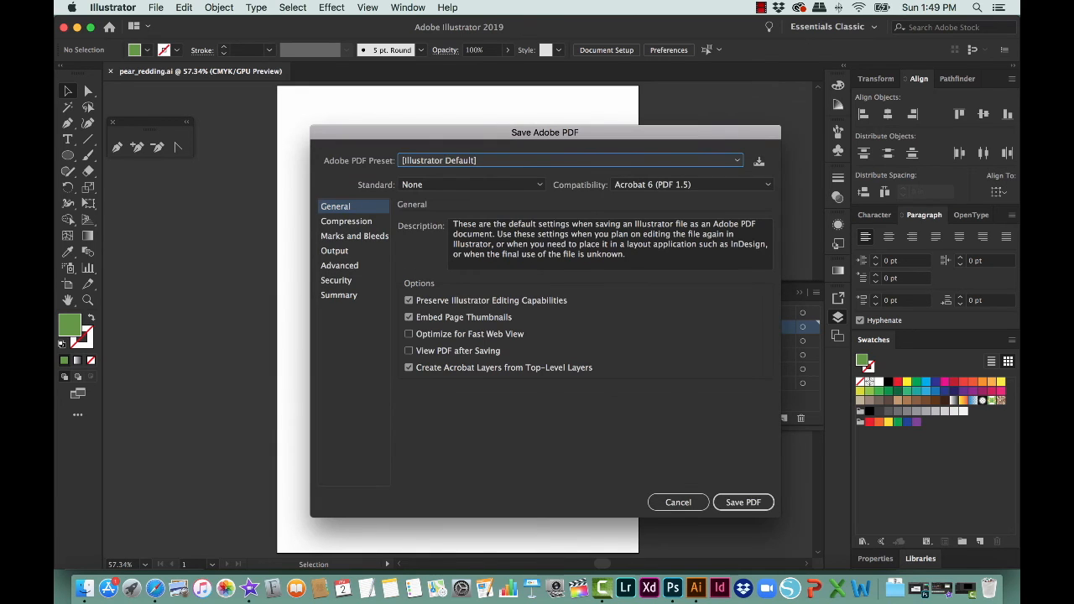
left_click(736, 500)
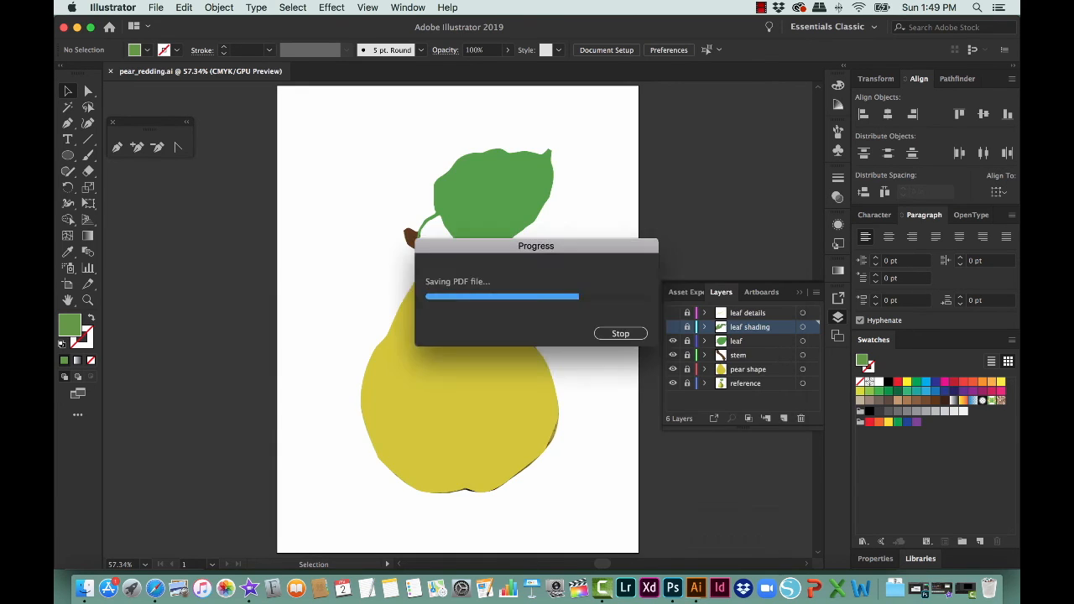
Step: Switch to Safari and open the "Submission Unit 1: Pear" assignment from the "Unit 1 :: Introductions" folder in Blackboard
left_click(155, 587)
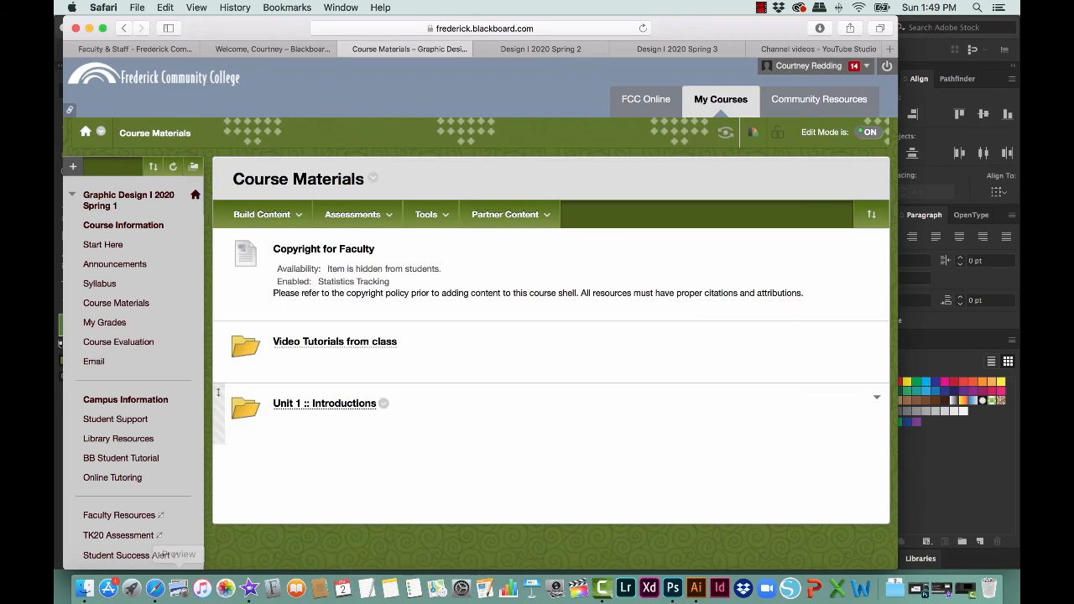
left_click(262, 213)
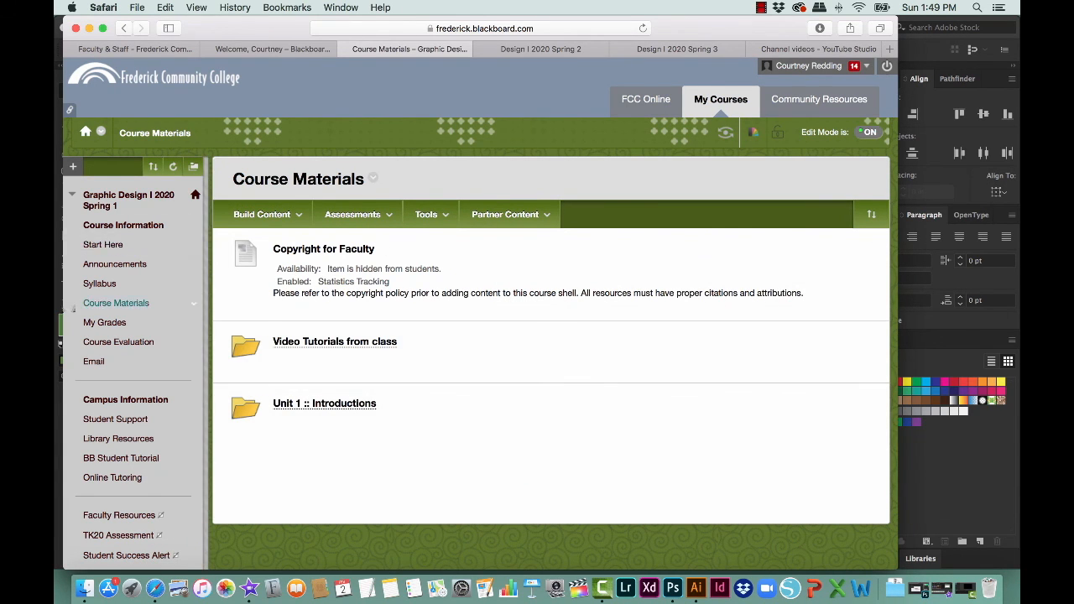
left_click(324, 404)
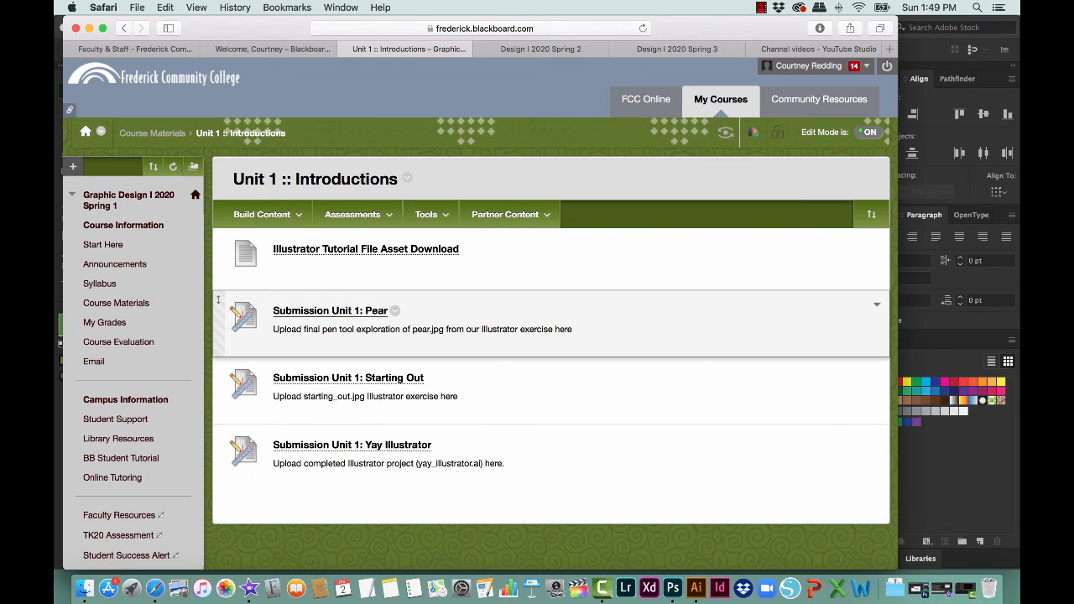
left_click(330, 311)
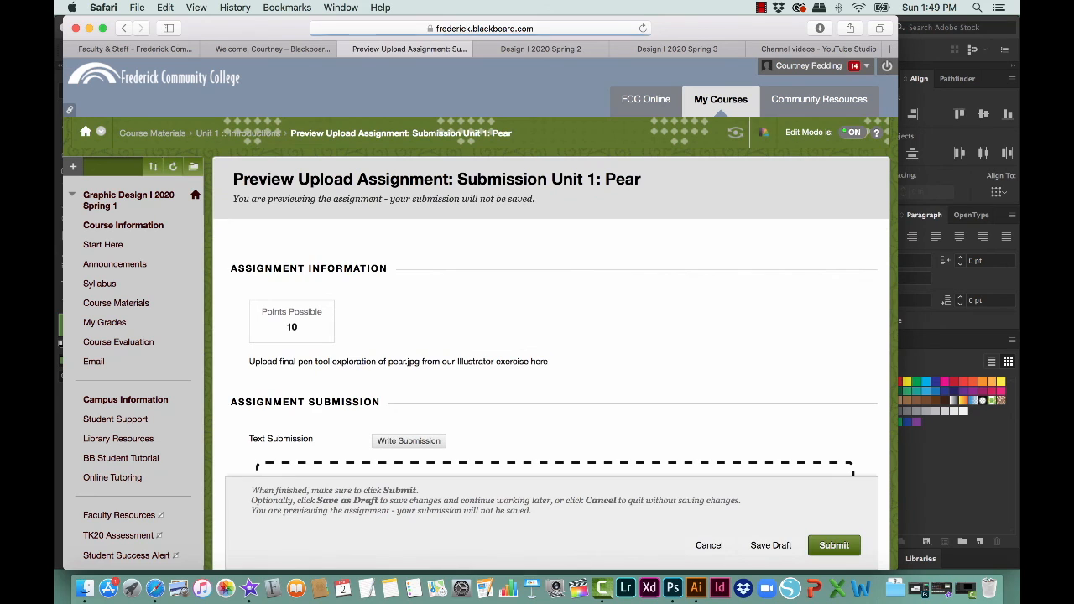
Step: Attach the pear PDF from Graphic Design 1-1, homework, "yay illustrator in class" on the external drive to the assignment submission
scroll(553, 336, "down", 3)
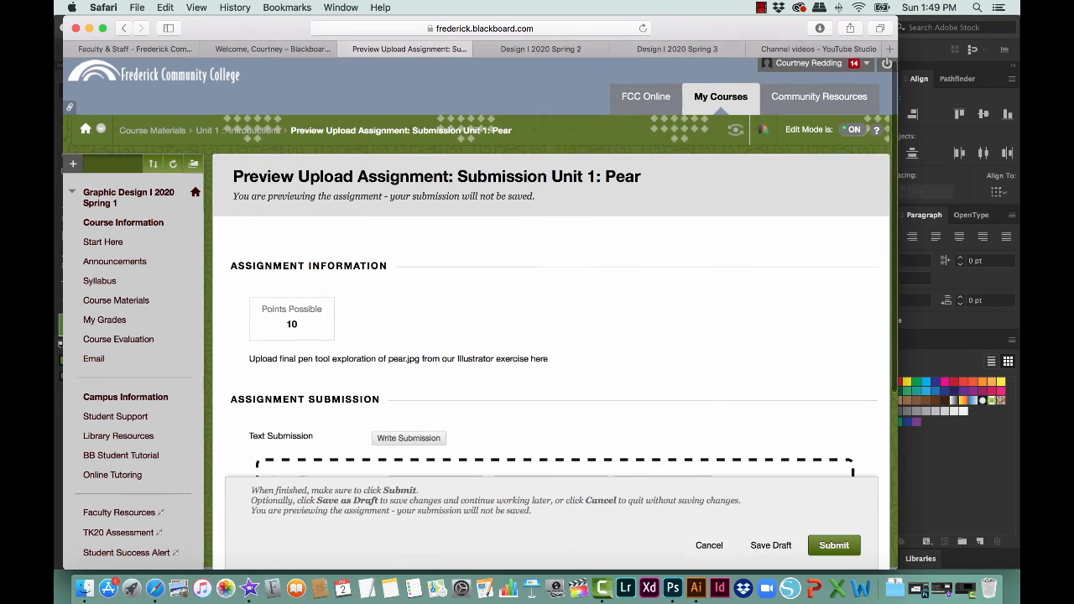
left_click(433, 411)
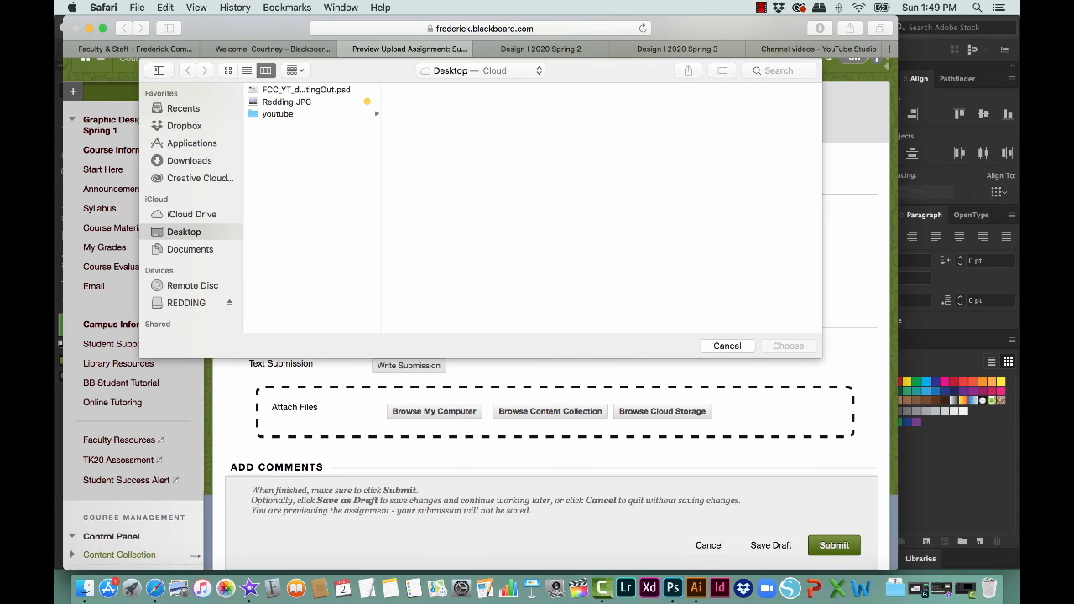
left_click(186, 302)
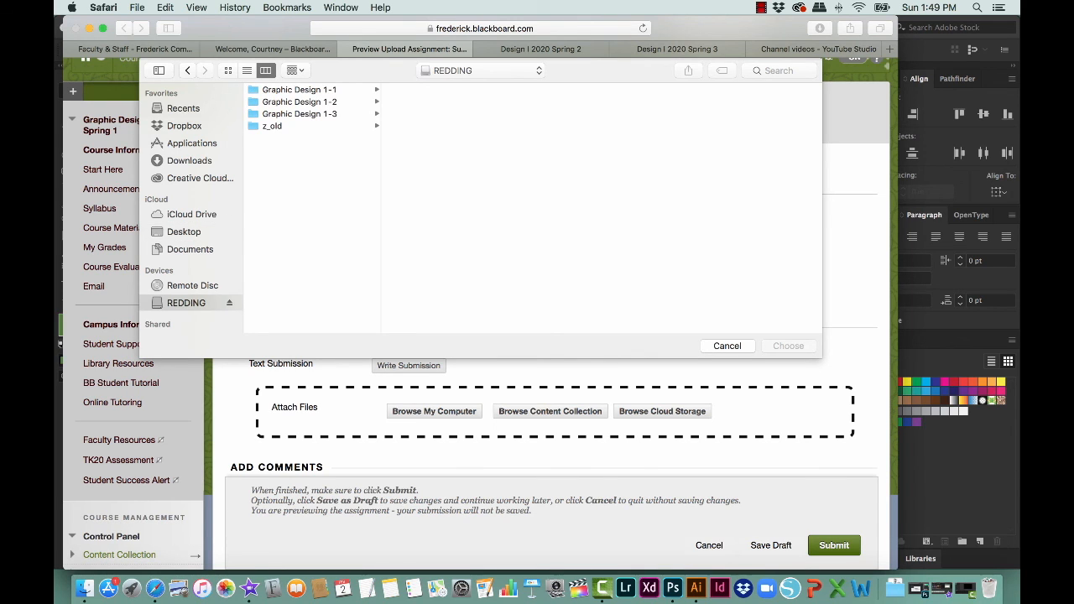
left_click(299, 90)
left_click(419, 101)
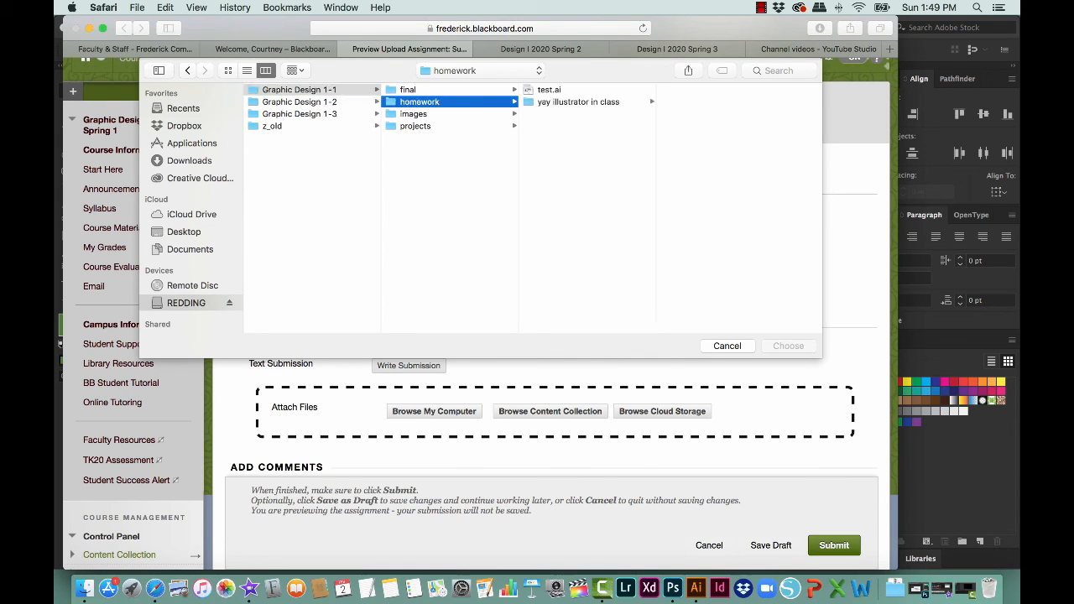
left_click(578, 101)
left_click(707, 101)
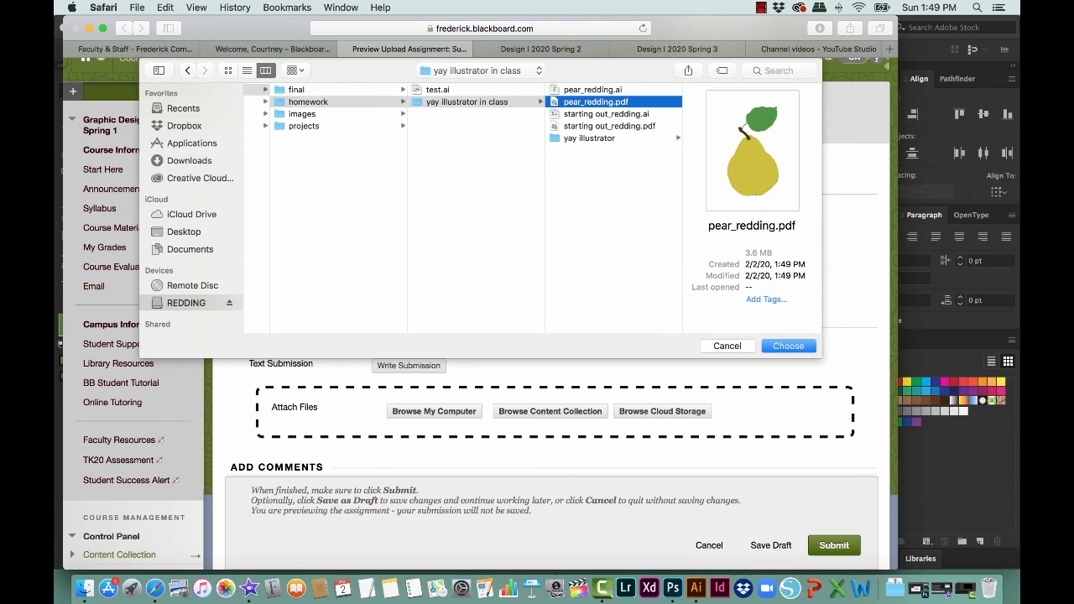
left_click(788, 346)
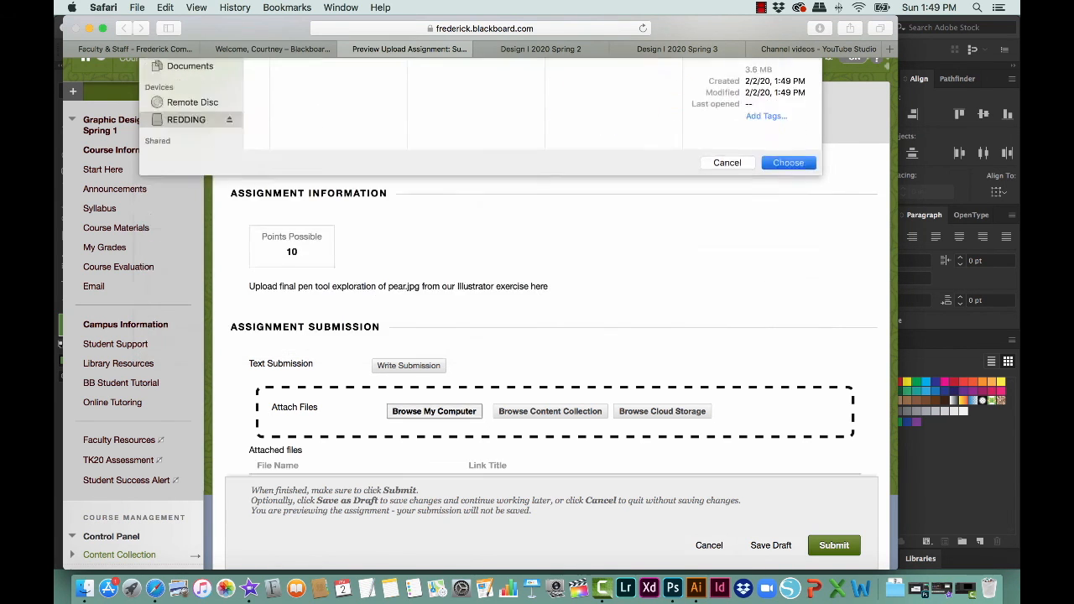
scroll(789, 346, "down", 2)
scroll(545, 277, "down", 3)
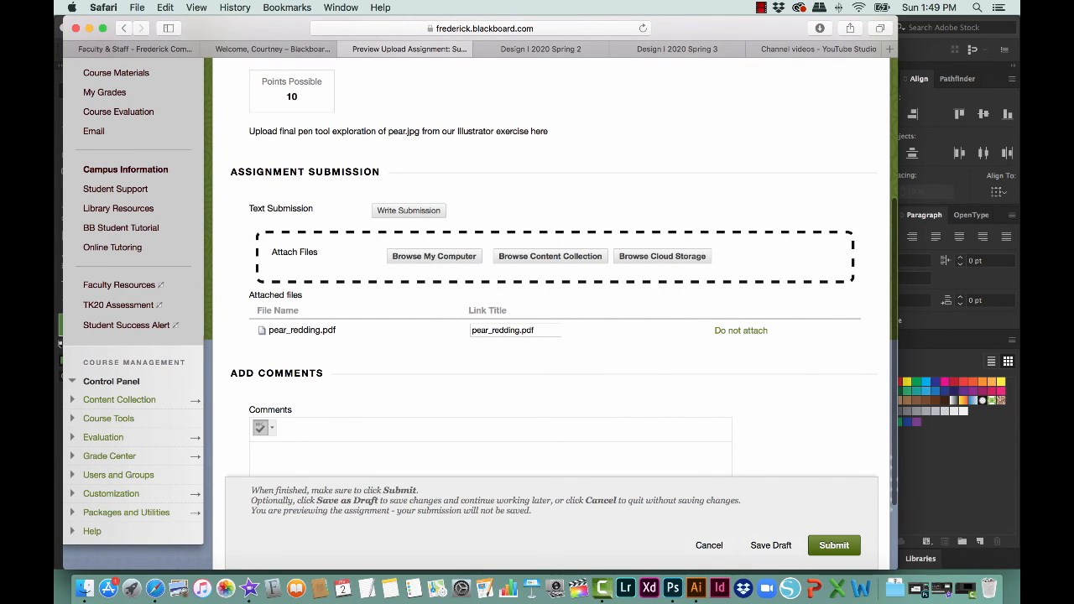
scroll(554, 310, "down", 2)
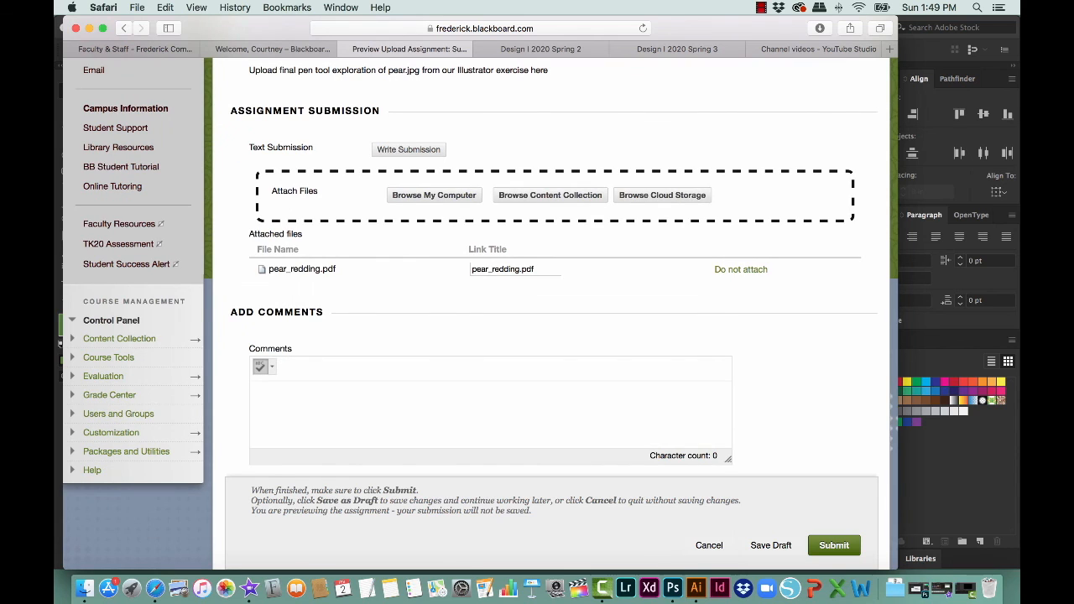